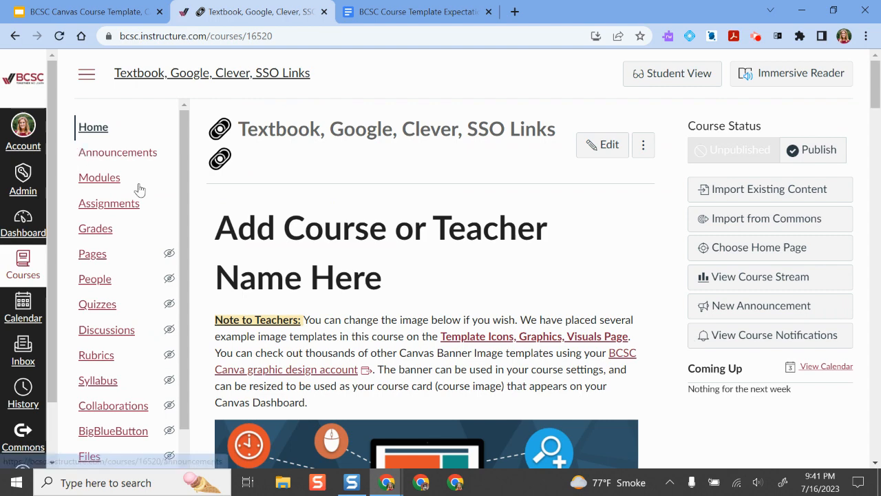
# Step: Look over the course home page template and open the page for editing
pyautogui.scroll(-1, 451, 237)
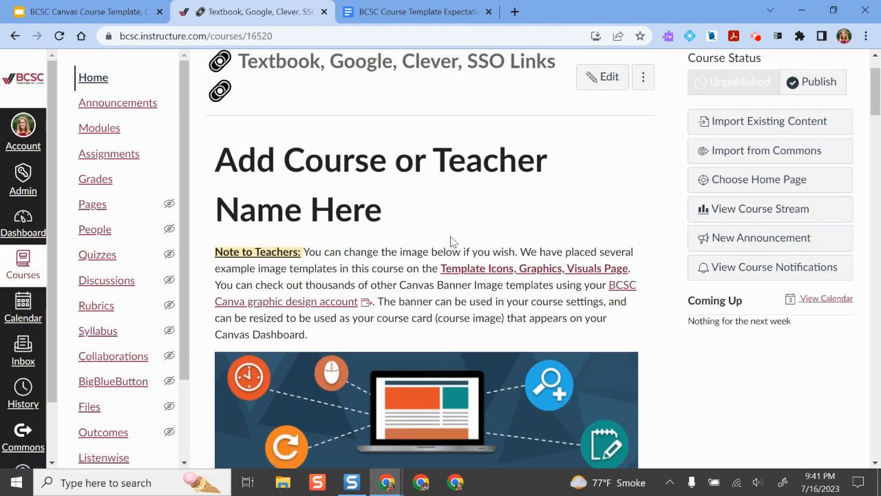
pyautogui.scroll(1, 414, 227)
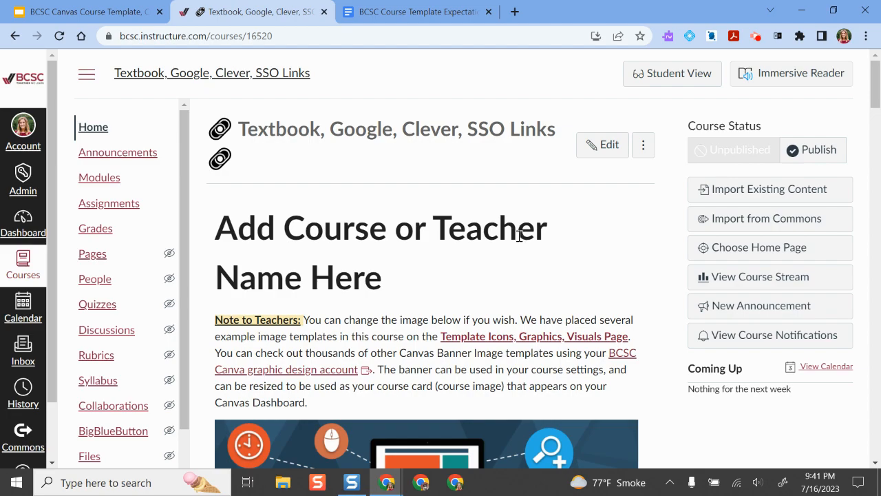
pyautogui.scroll(-6, 520, 234)
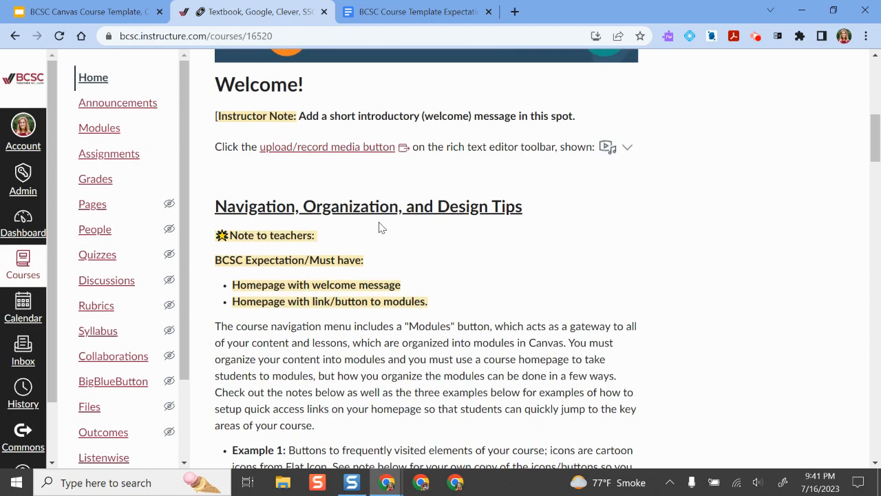
pyautogui.scroll(-4, 382, 228)
pyautogui.scroll(10, 381, 222)
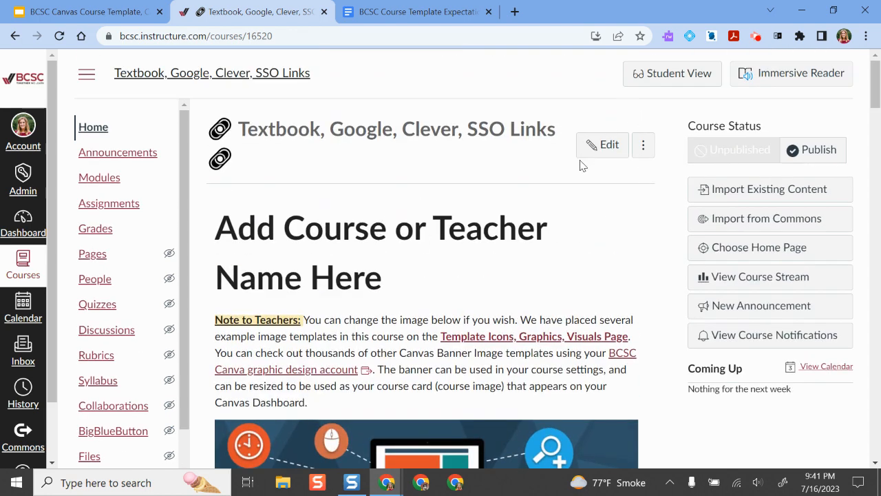
pyautogui.click(607, 160)
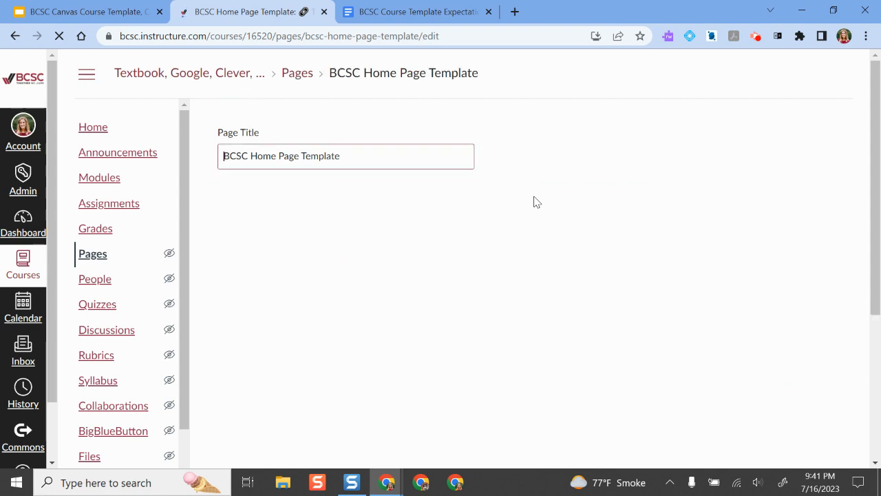
pyautogui.scroll(-1, 544, 254)
pyautogui.scroll(1, 544, 254)
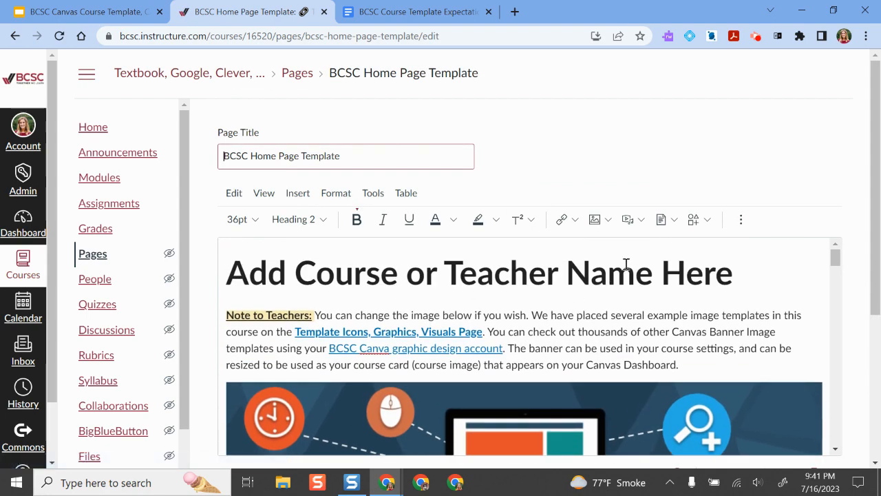
# Step: Replace the "Add Course or Teacher Name Here" heading with "World History and Civilizations"
pyautogui.moveTo(746, 270); pyautogui.dragTo(227, 273)
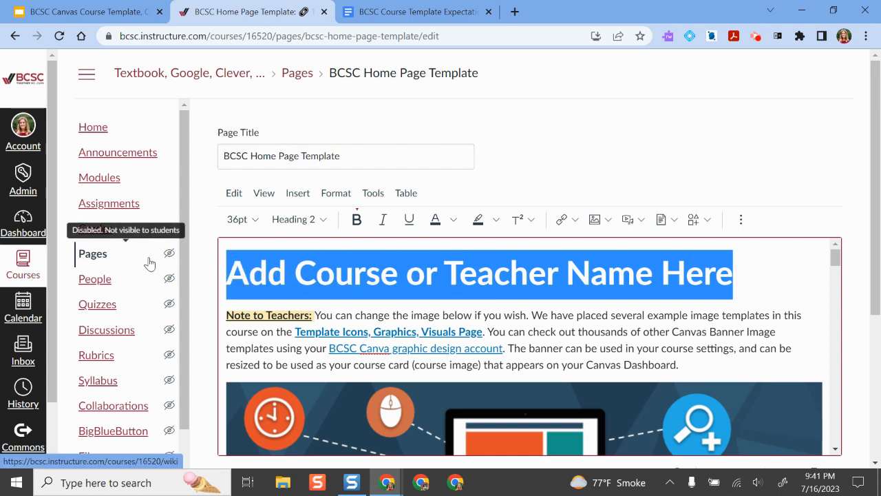
pyautogui.write('World History')
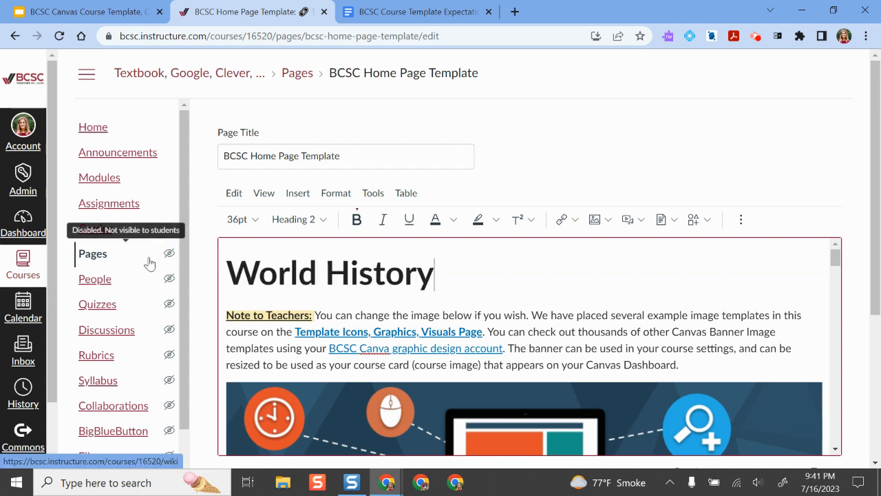
pyautogui.write(' and Civiliations')
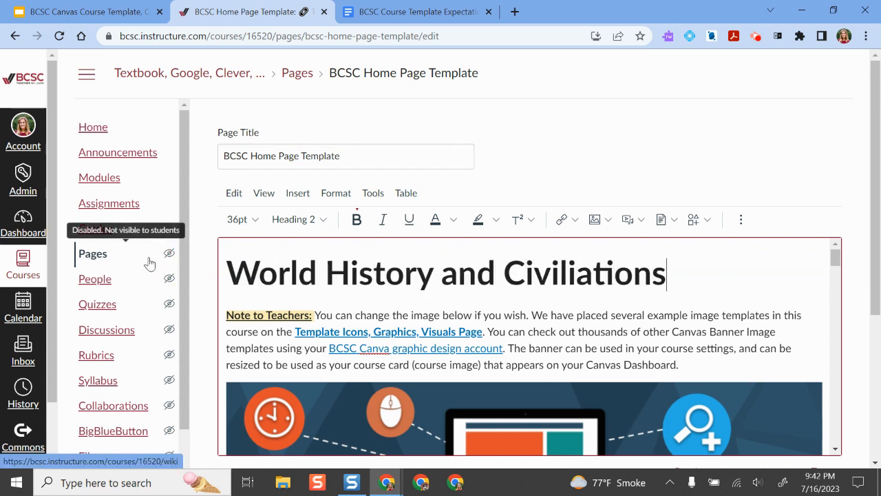
pyautogui.press('BackSpace')
pyautogui.press('BackSpace')
pyautogui.press('BackSpace')
pyautogui.press('BackSpace')
pyautogui.press('BackSpace')
pyautogui.press('BackSpace')
pyautogui.write('zations')
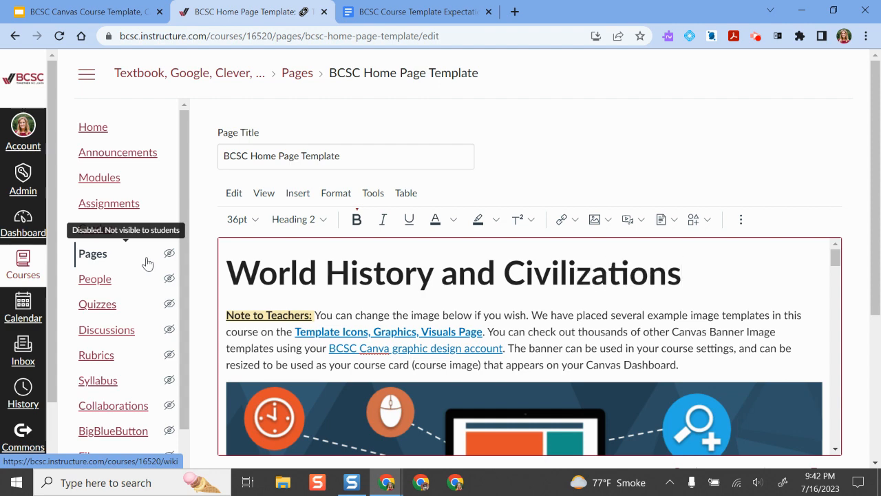
# Step: Enlarge the content editing area downwards so the whole banner image fits in it
pyautogui.scroll(-1, 160, 272)
pyautogui.scroll(-1, 593, 310)
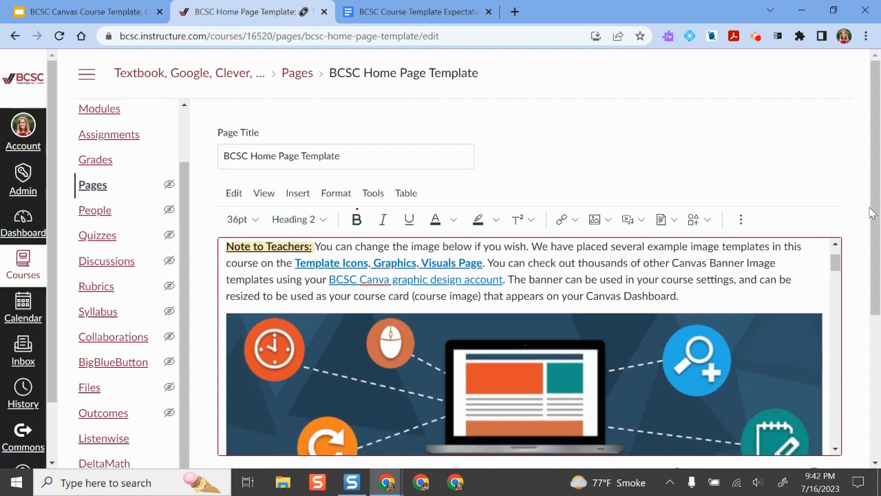
pyautogui.moveTo(875, 263); pyautogui.dragTo(875, 354)
pyautogui.scroll(1, 555, 204)
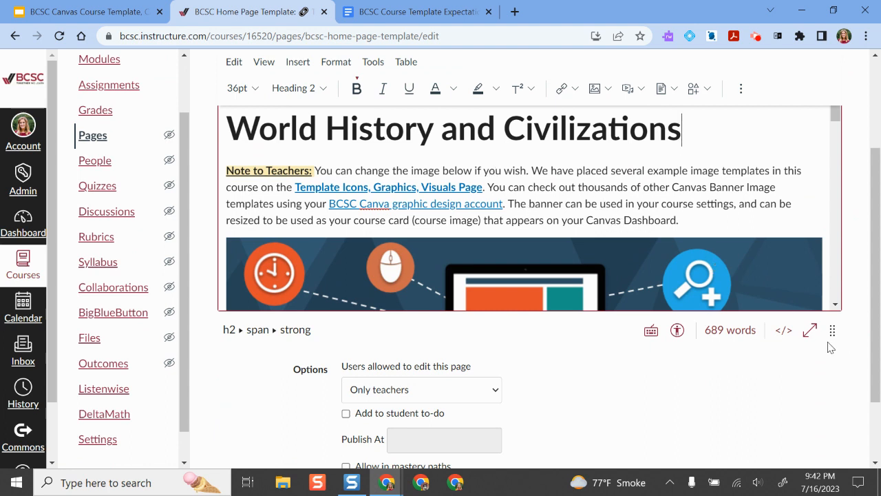
pyautogui.moveTo(834, 330); pyautogui.dragTo(833, 466)
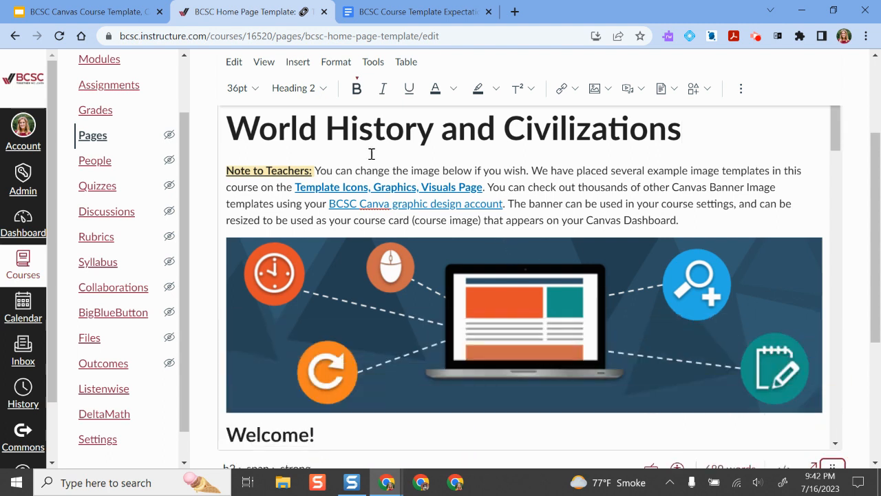
# Step: Delete the "Note to Teachers" paragraph between the page heading and the banner image
pyautogui.moveTo(698, 218); pyautogui.dragTo(227, 161)
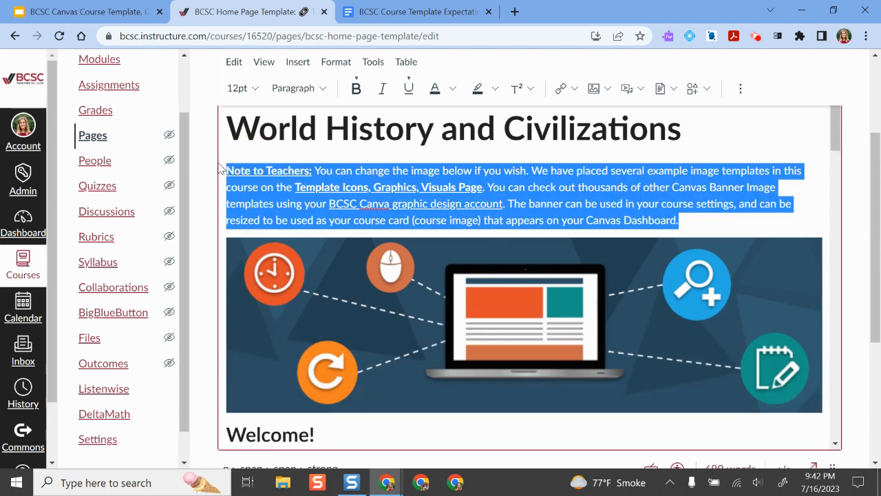
pyautogui.press('BackSpace')
pyautogui.press('BackSpace')
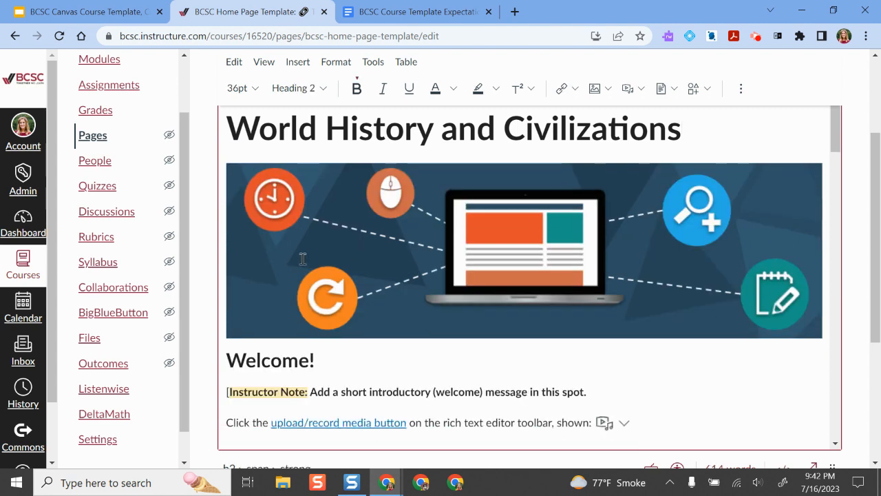
# Step: Replace the instructor note and media instructions under "Welcome!" with "World history is going to be so much fun!"
pyautogui.scroll(-1, 415, 212)
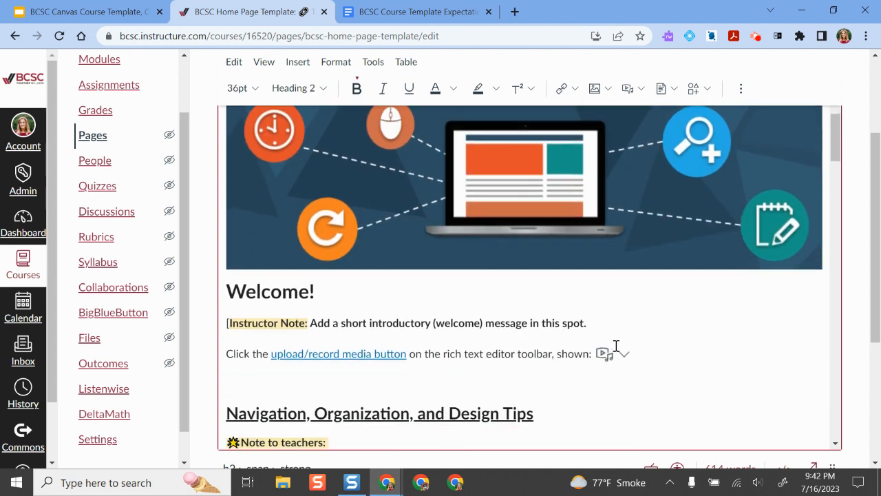
pyautogui.moveTo(649, 356); pyautogui.dragTo(207, 323)
pyautogui.press('BackSpace')
pyautogui.write('W')
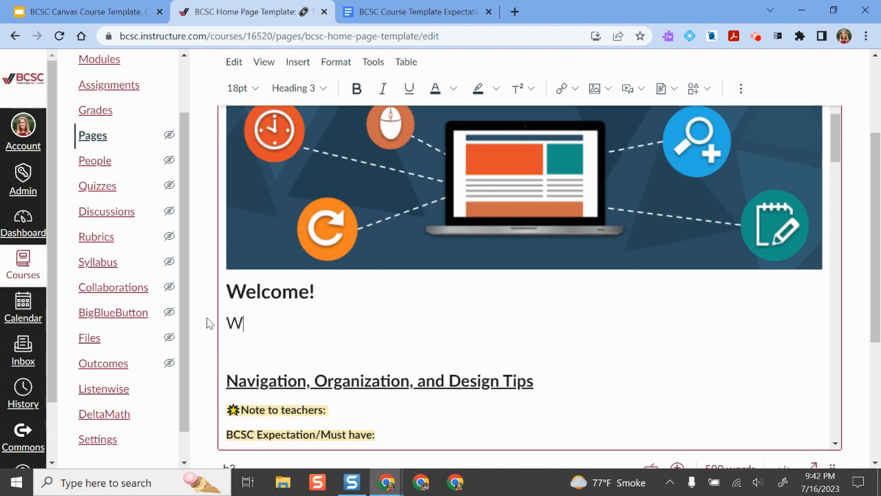
pyautogui.press('BackSpace')
pyautogui.write('Weor')
pyautogui.press('BackSpace')
pyautogui.press('BackSpace')
pyautogui.write('orld history is going to ')
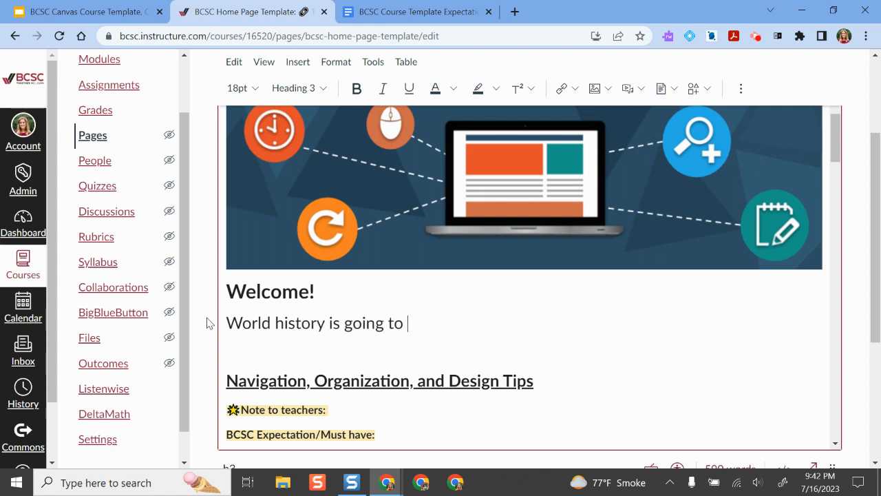
pyautogui.write('be so much fun!')
# Step: Add a second welcome line reading "I am your teacher," followed by the teacher's name
pyautogui.press('Return')
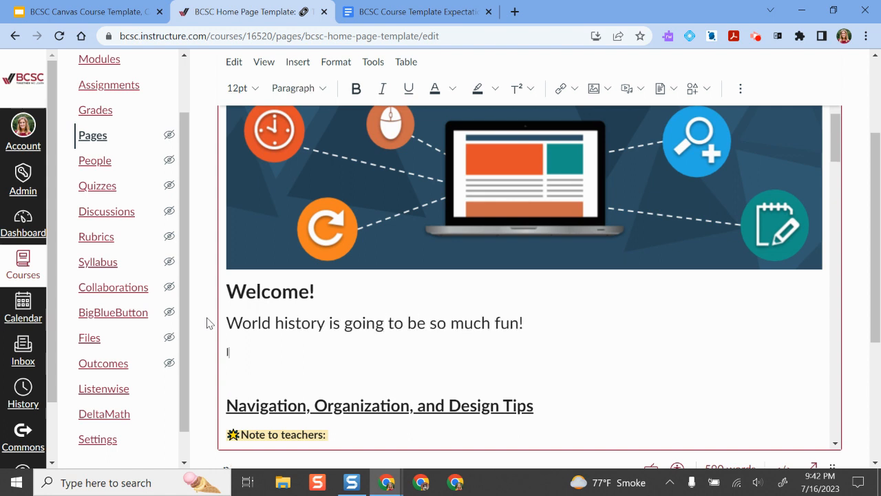
pyautogui.write('I am your teacher, Mr')
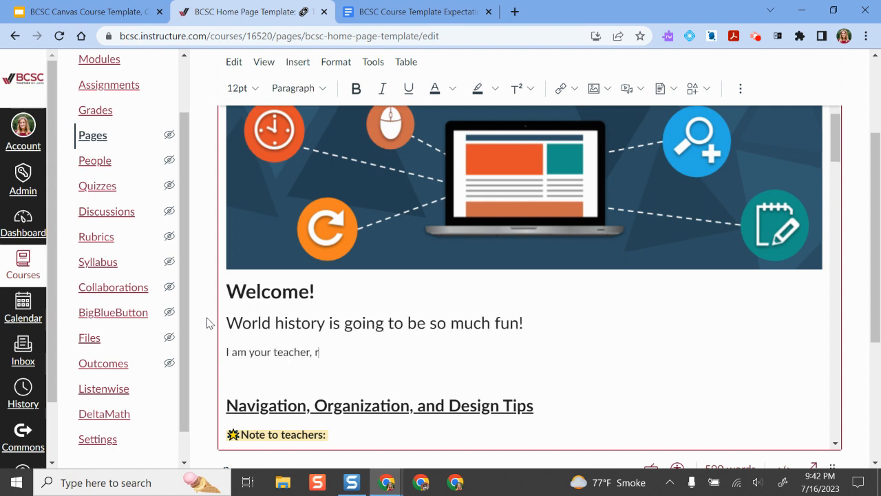
pyautogui.press('BackSpace')
pyautogui.write('Mrs. K.')
# Step: Read through the teacher notes on navigation, design and module organization down to the Course Links (Example 1) buttons
pyautogui.scroll(-3, 221, 313)
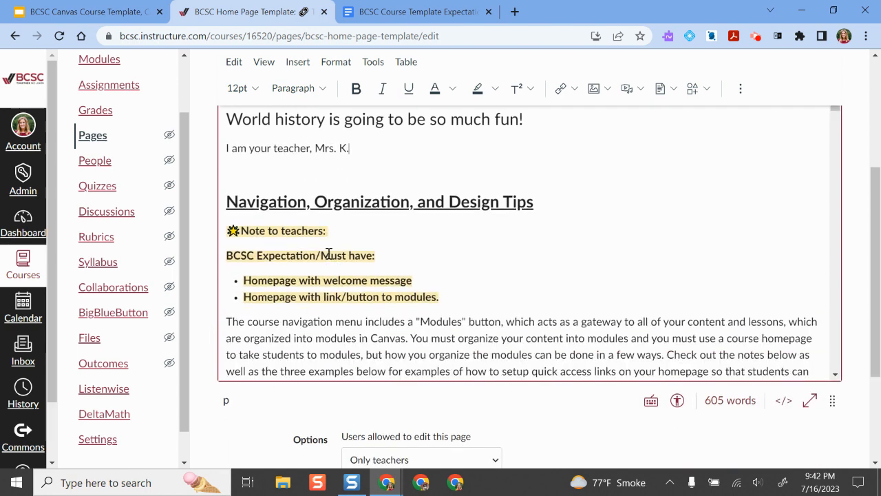
pyautogui.scroll(-1, 328, 254)
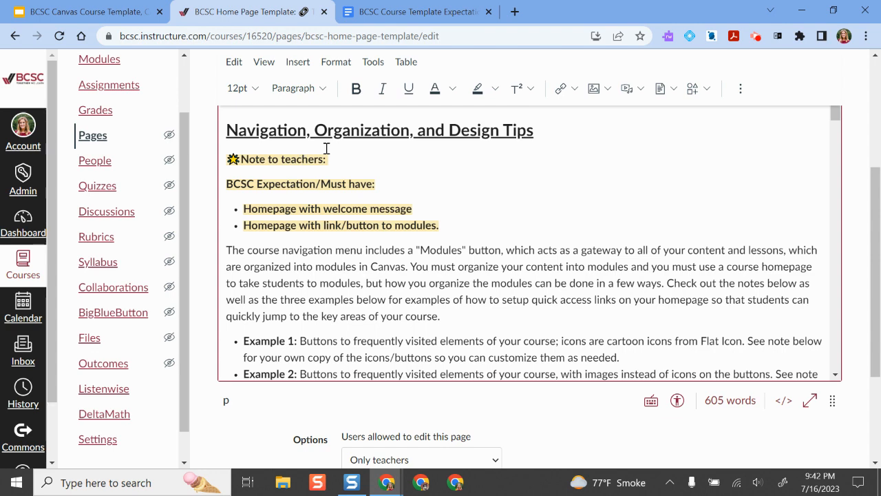
pyautogui.scroll(-4, 416, 242)
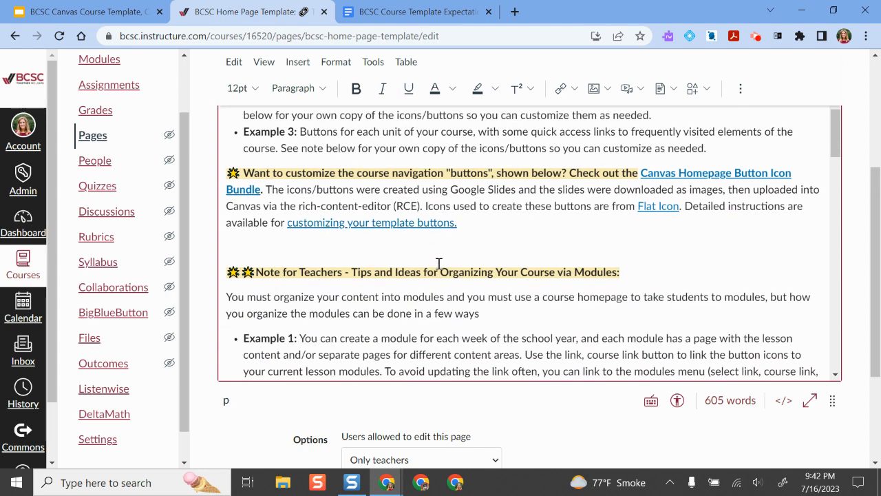
pyautogui.scroll(-2, 439, 264)
pyautogui.scroll(-3, 422, 172)
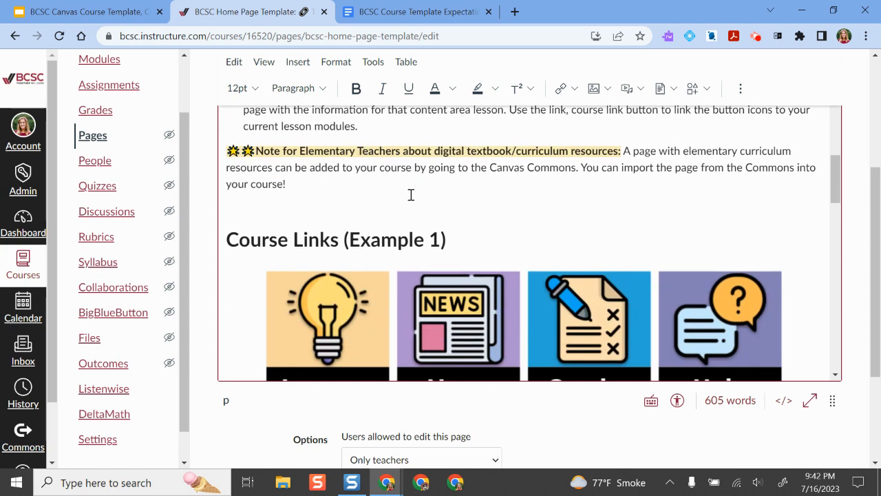
pyautogui.scroll(-2, 411, 195)
# Step: Check the Lessons, News, Grades and Help button images in Course Links (Example 1) for existing links
pyautogui.click(323, 225)
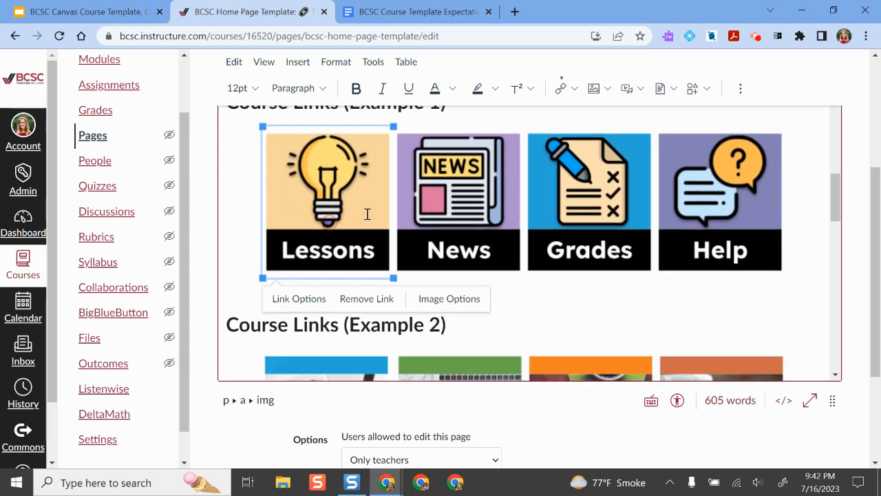
pyautogui.click(441, 205)
pyautogui.click(604, 200)
pyautogui.click(731, 202)
pyautogui.scroll(1, 733, 202)
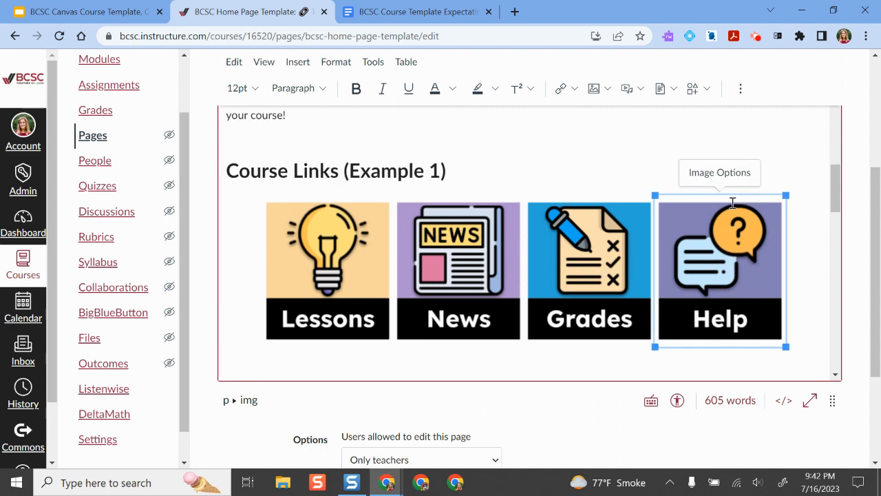
pyautogui.click(489, 182)
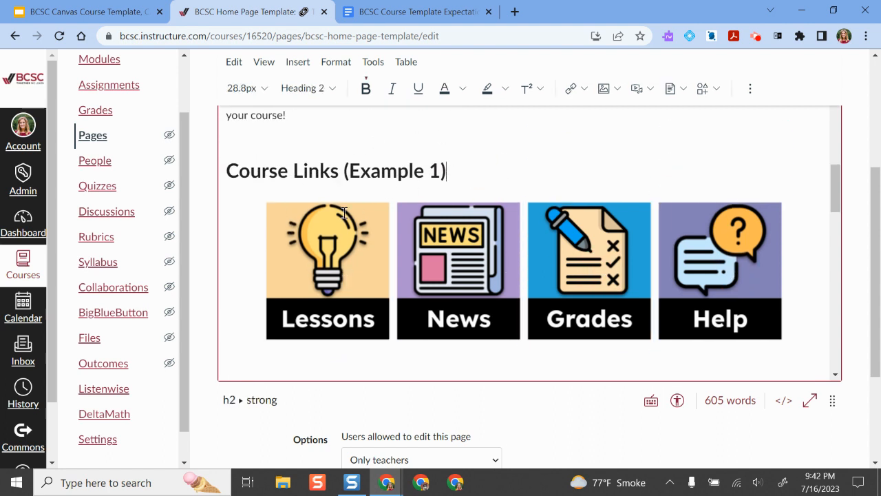
pyautogui.click(331, 260)
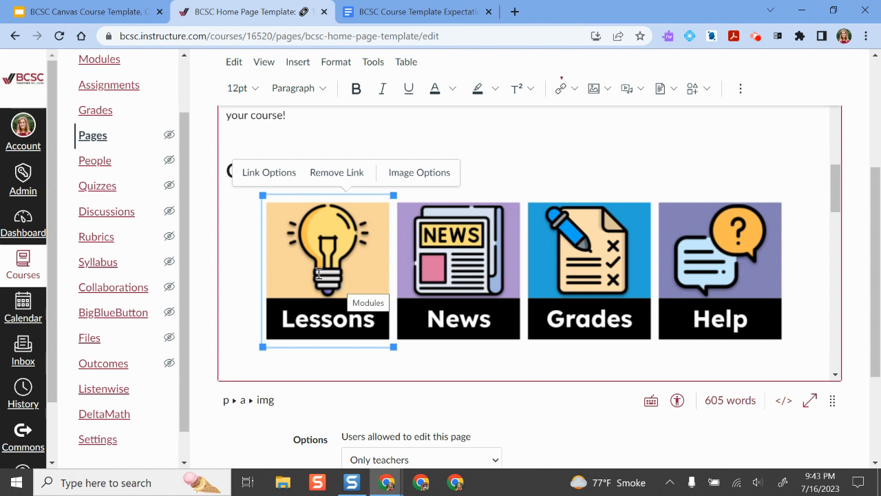
pyautogui.click(482, 287)
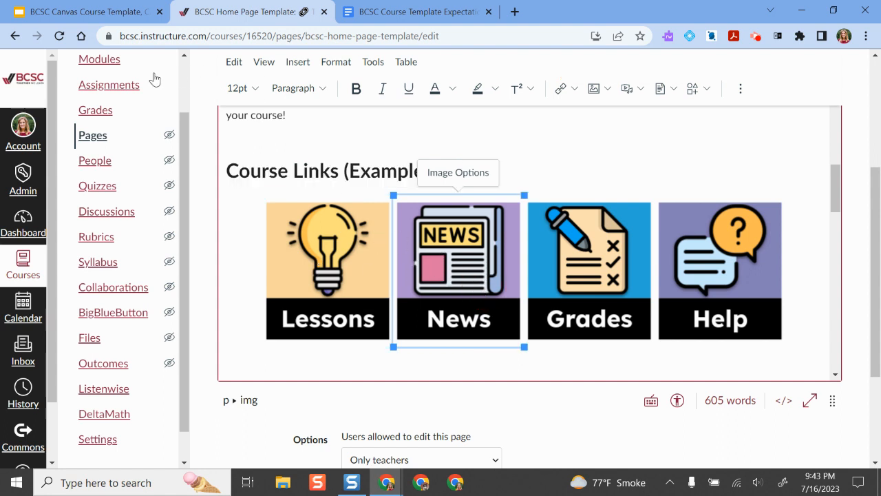
pyautogui.scroll(1, 127, 114)
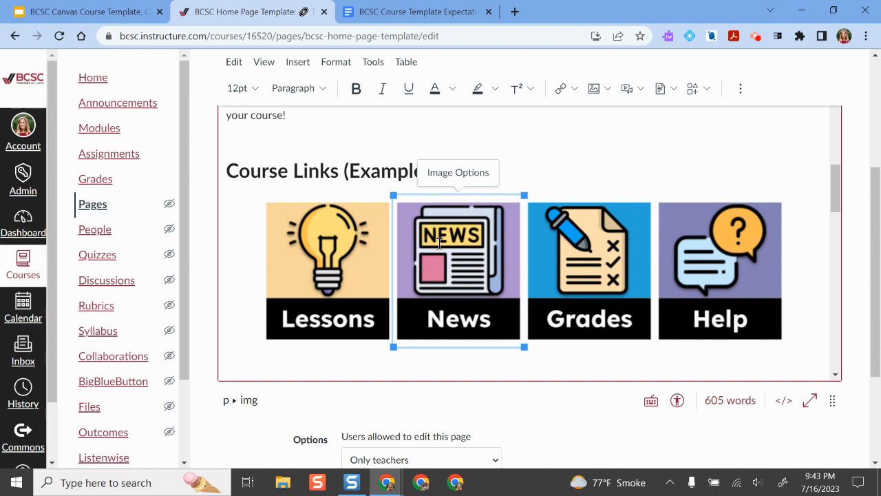
pyautogui.click(590, 301)
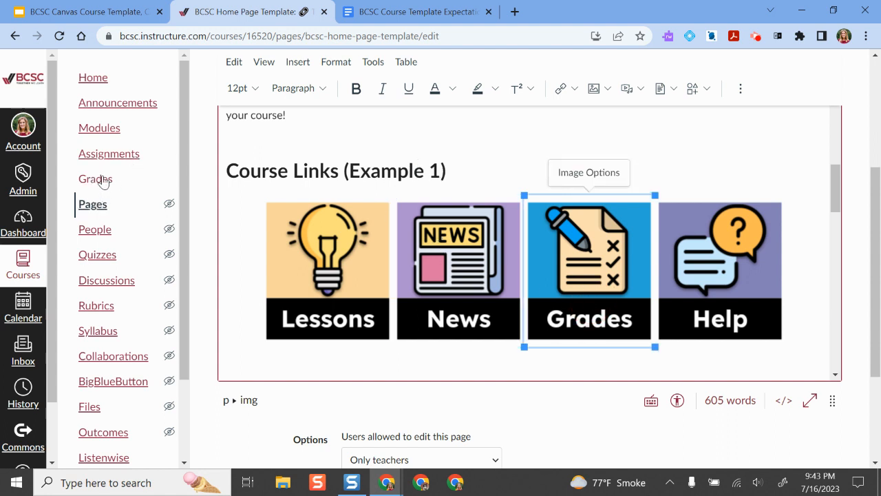
pyautogui.click(743, 271)
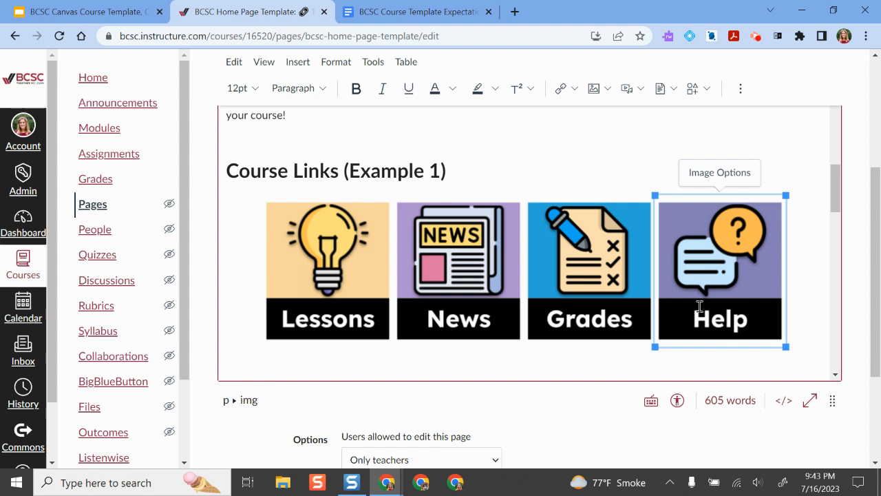
pyautogui.click(354, 252)
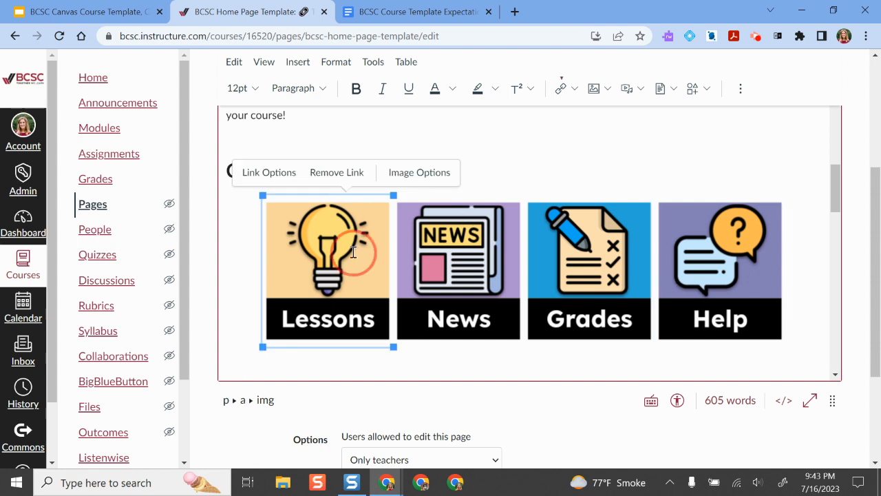
# Step: Link the News button image in Course Links (Example 1) to the course announcement "Announcement: [Title or Theme Here]" and close the link picker
pyautogui.click(474, 266)
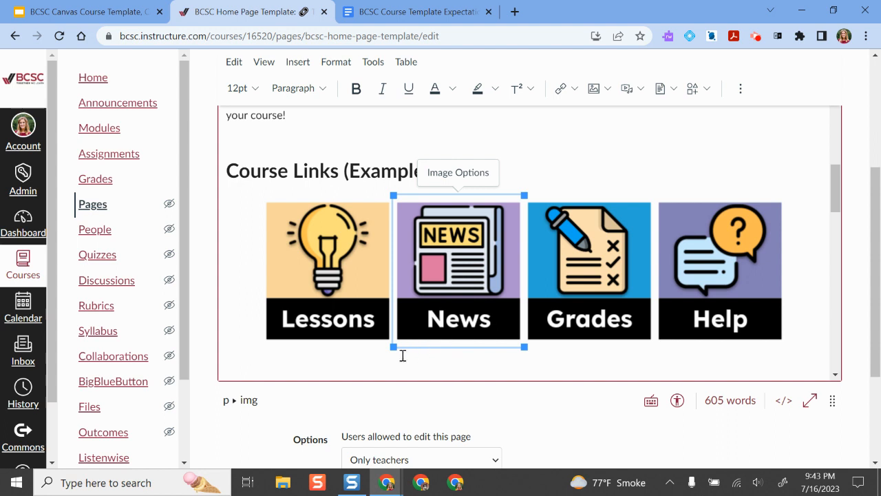
pyautogui.click(575, 89)
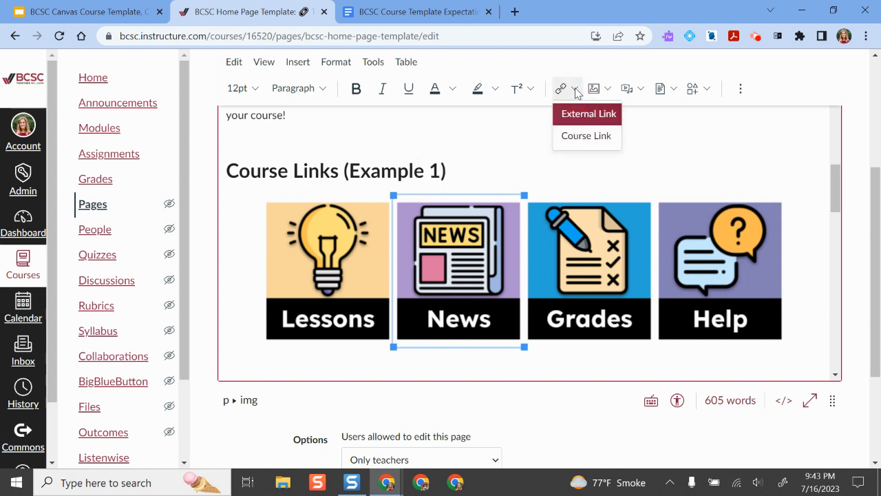
pyautogui.click(587, 135)
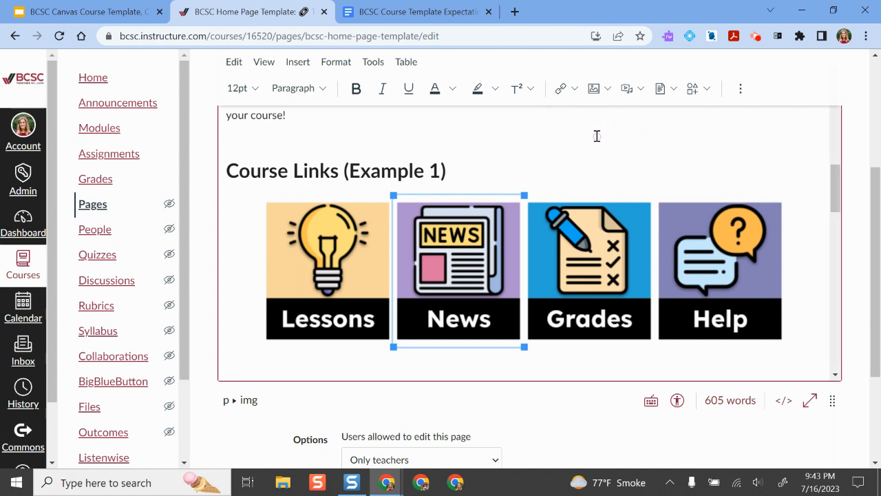
pyautogui.scroll(-10, 399, 203)
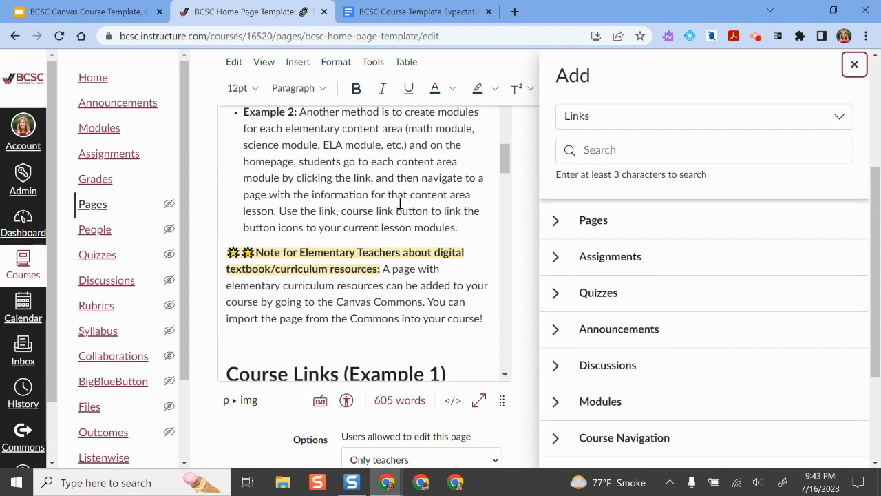
pyautogui.scroll(-5, 399, 204)
pyautogui.scroll(1, 406, 196)
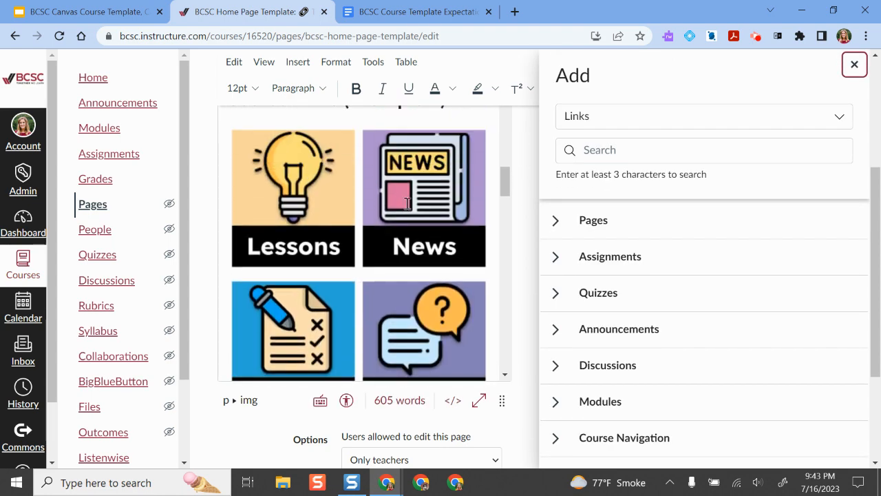
pyautogui.click(411, 190)
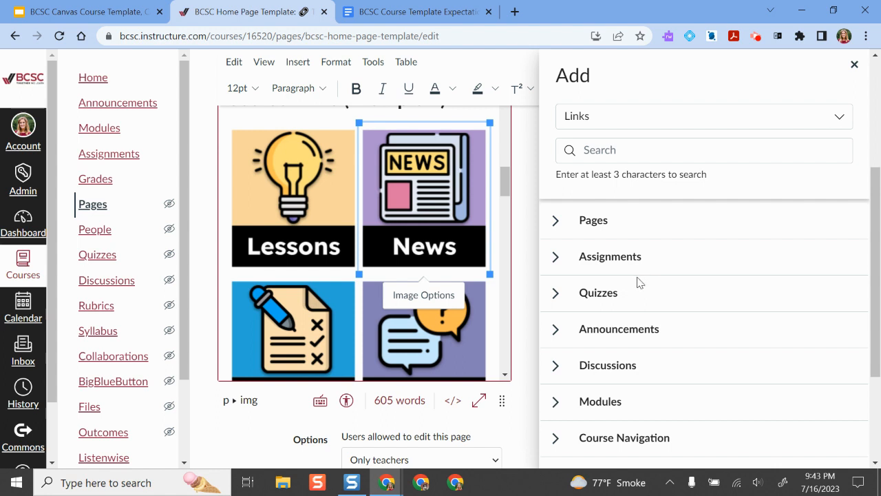
pyautogui.click(556, 330)
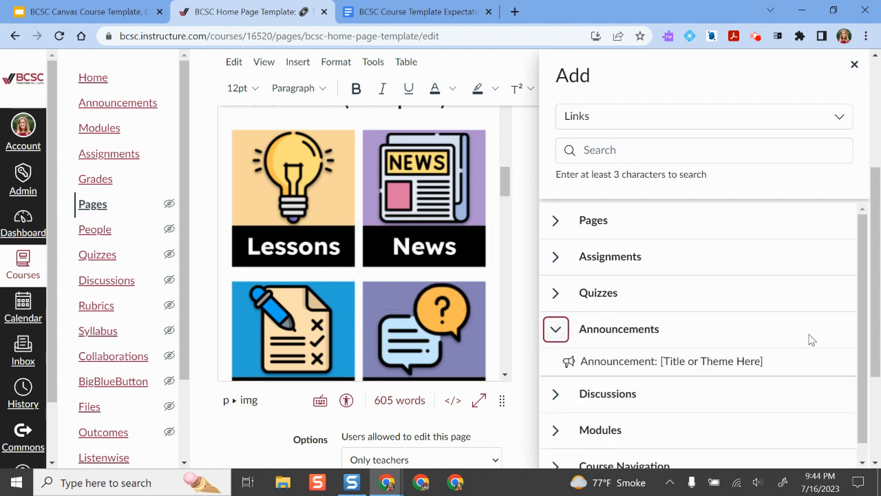
pyautogui.scroll(-1, 811, 339)
pyautogui.click(677, 346)
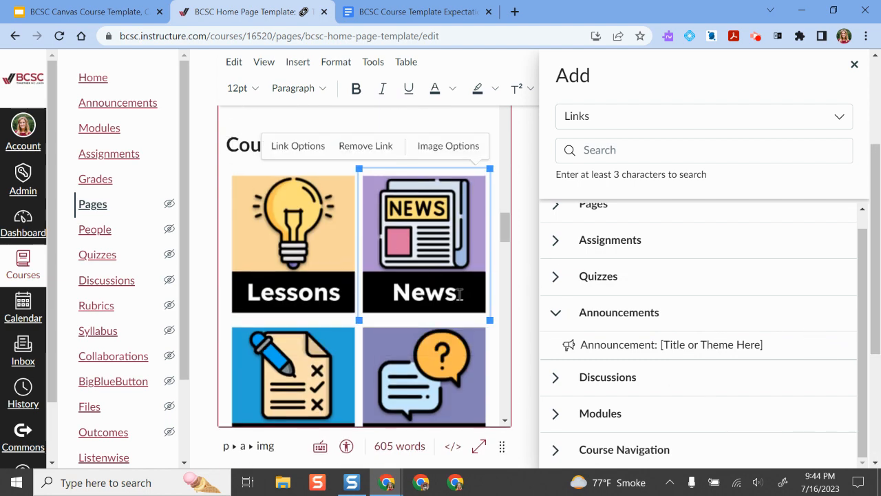
pyautogui.click(855, 65)
# Step: Save the edited BCSC Home Page Template page
pyautogui.scroll(-5, 622, 413)
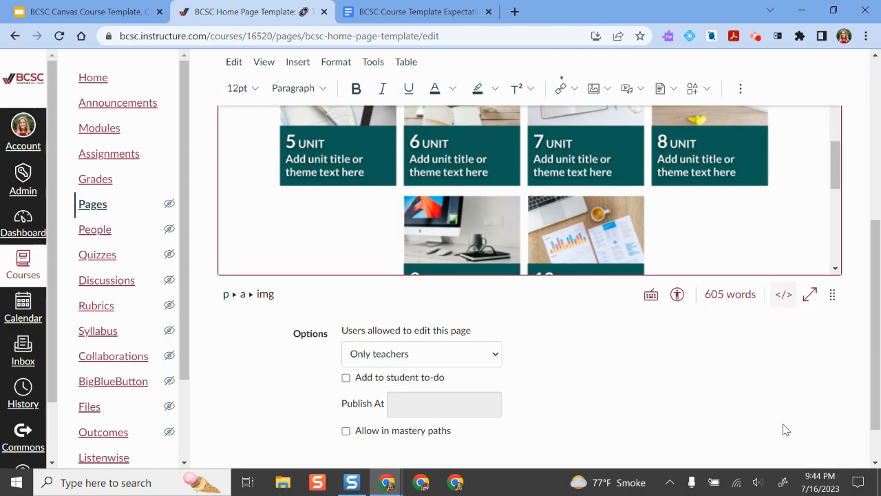
pyautogui.scroll(-1, 786, 430)
pyautogui.click(822, 429)
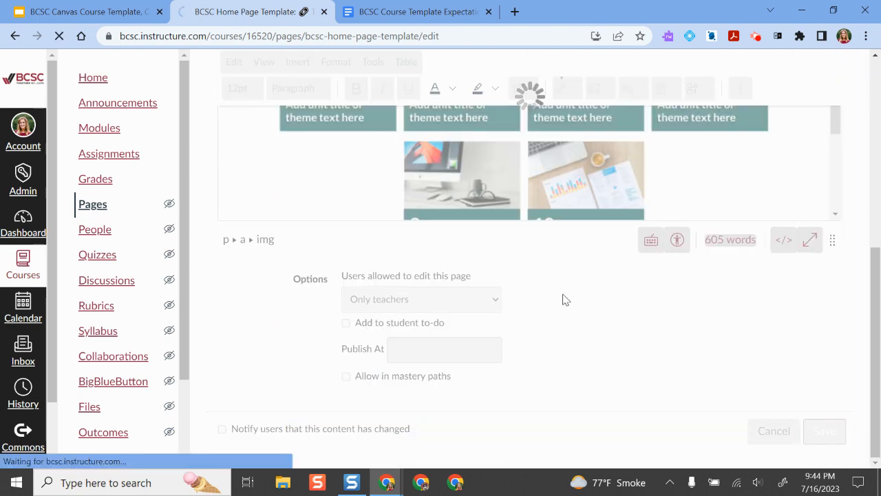
# Step: Test the News button's link on the saved home page, then return to the home page's browser tab
pyautogui.scroll(-5, 523, 255)
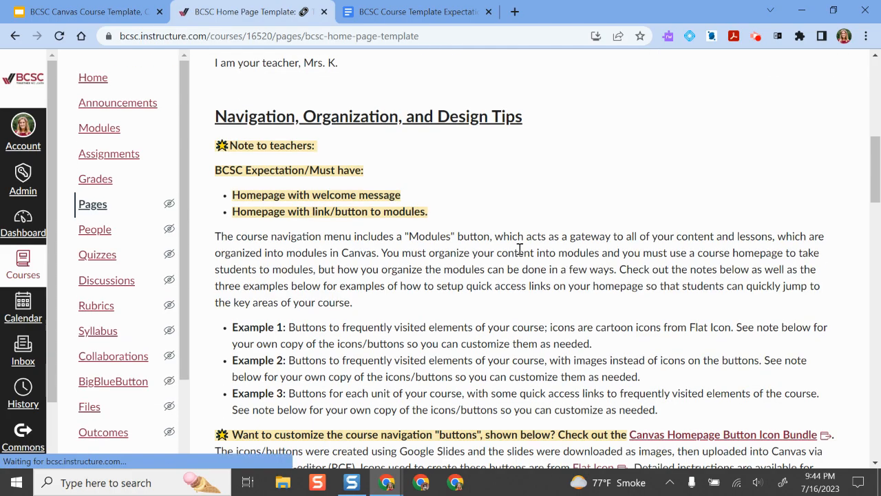
pyautogui.scroll(-10, 520, 249)
pyautogui.scroll(2, 514, 241)
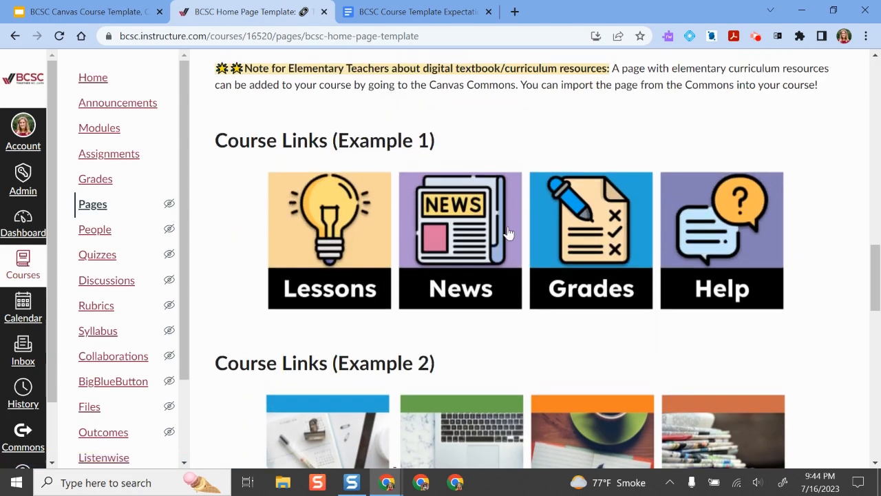
pyautogui.click(431, 260)
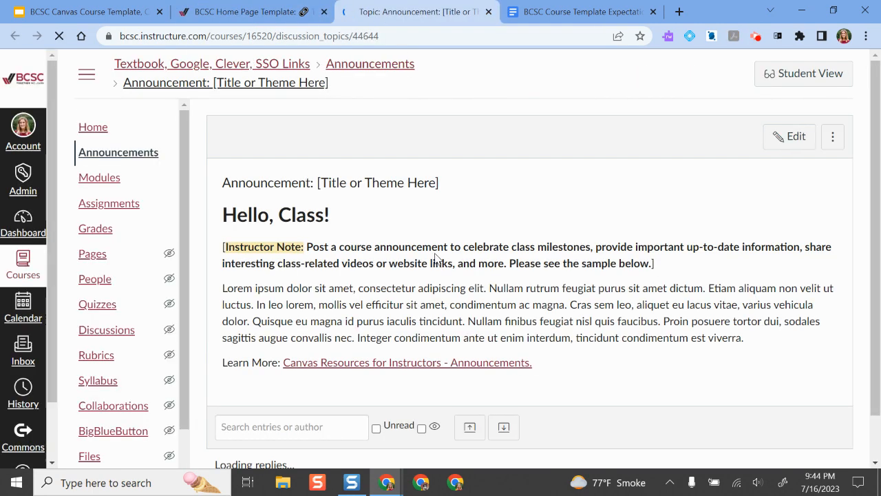
pyautogui.click(298, 8)
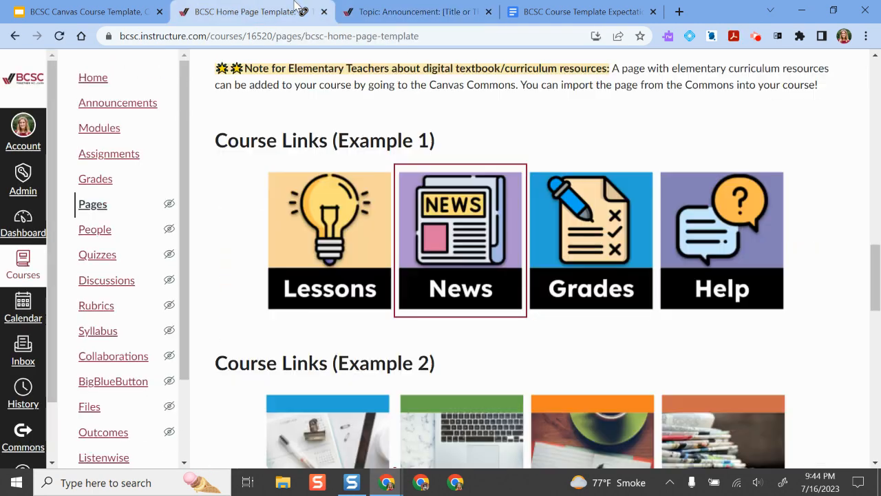
# Step: Review the saved home page, from the Course Links (Example 2 and Example 3) buttons back up to the title and welcome message
pyautogui.scroll(-5, 637, 260)
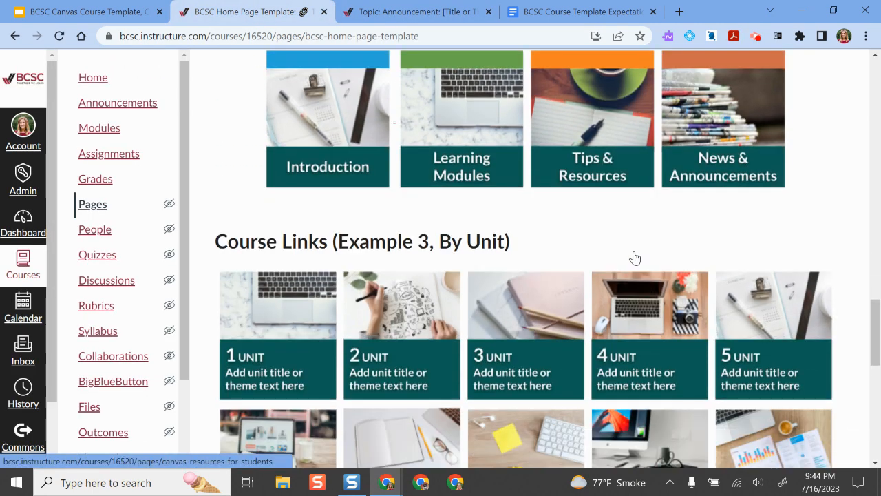
pyautogui.scroll(-1, 587, 387)
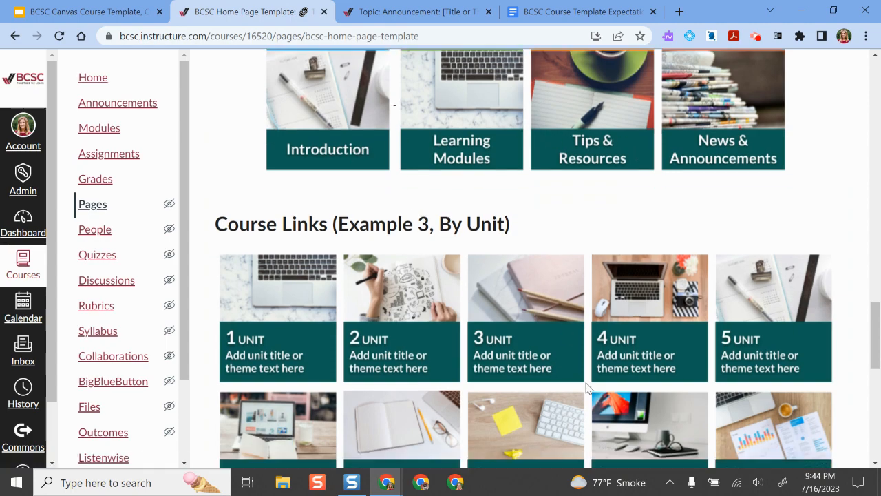
pyautogui.scroll(-3, 588, 388)
pyautogui.scroll(15, 577, 346)
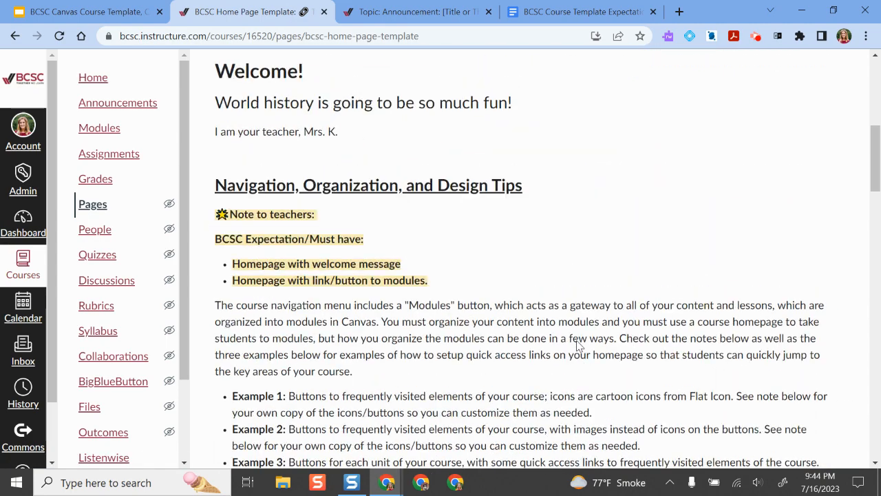
pyautogui.scroll(6, 577, 346)
pyautogui.scroll(-6, 441, 275)
pyautogui.scroll(4, 446, 297)
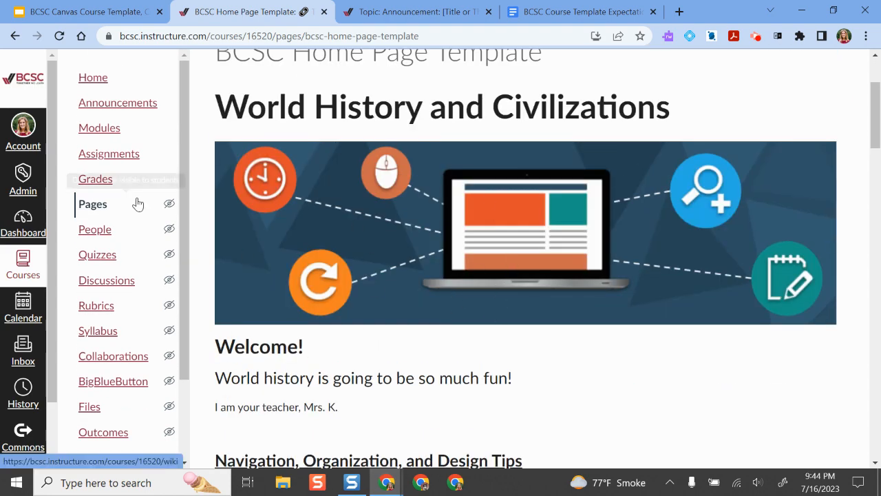
pyautogui.scroll(3, 183, 181)
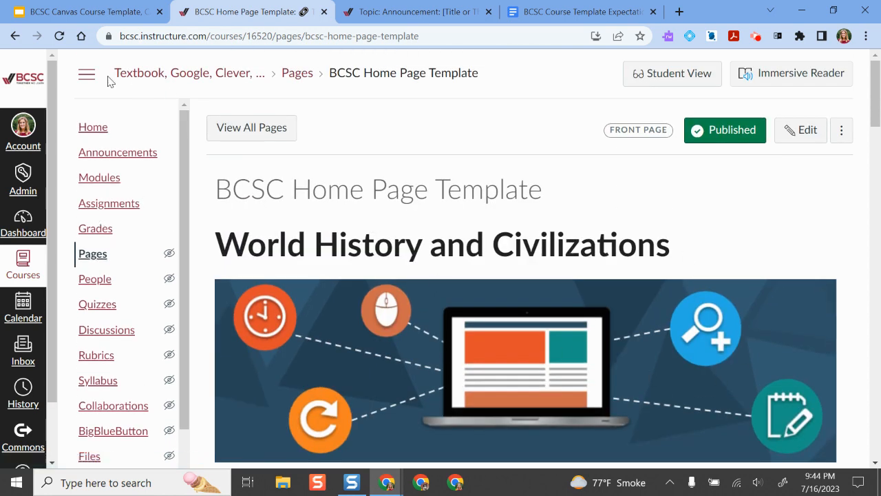
# Step: Open the "Template Icons, Images, Visuals Page" from the list of all course pages
pyautogui.click(95, 256)
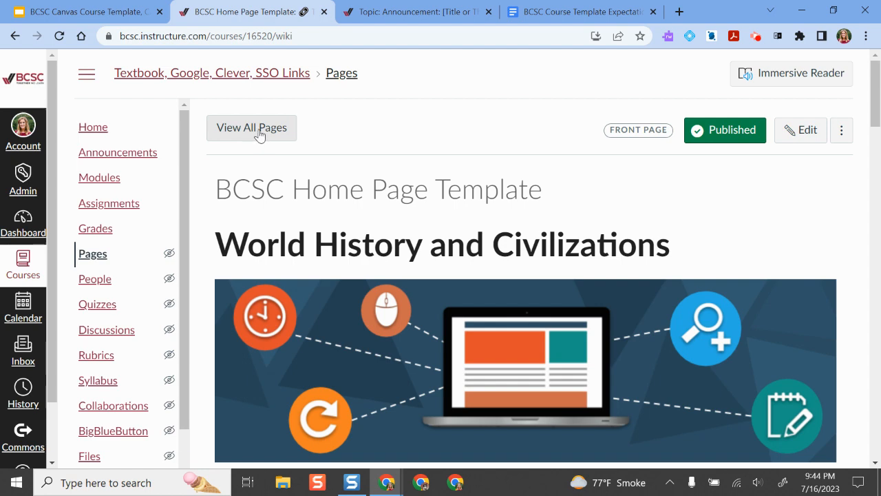
pyautogui.click(262, 135)
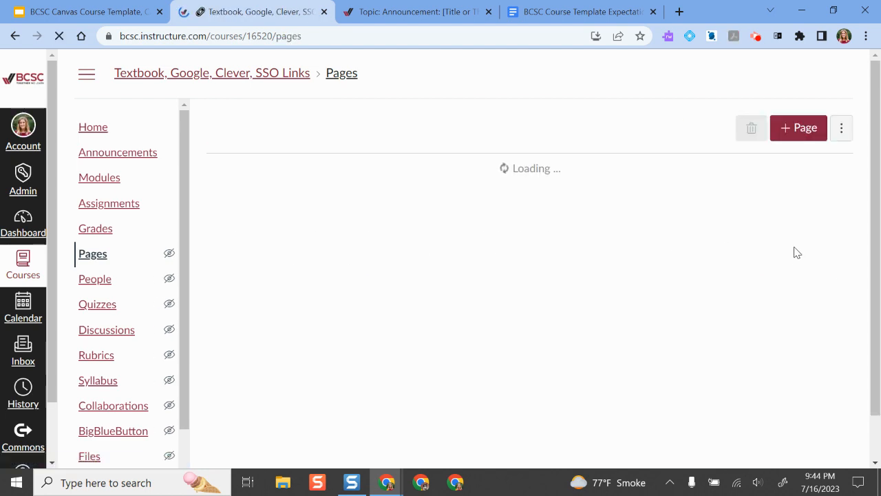
pyautogui.scroll(-5, 677, 294)
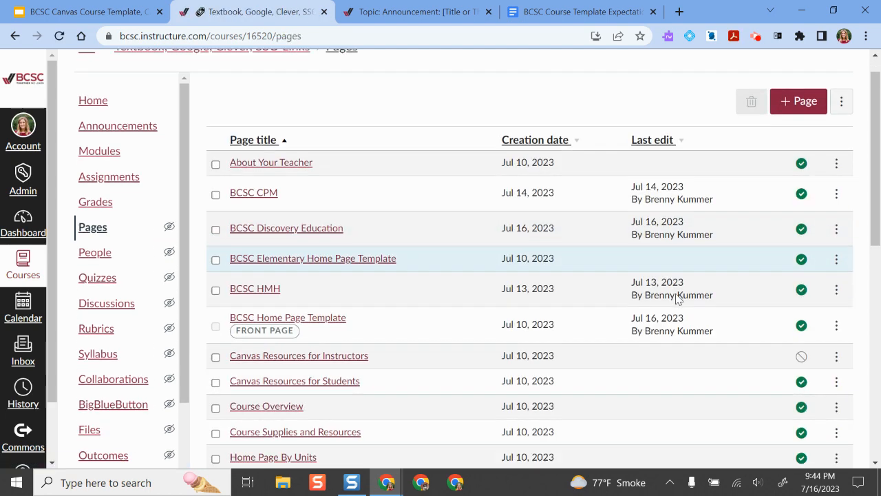
pyautogui.scroll(-2, 677, 294)
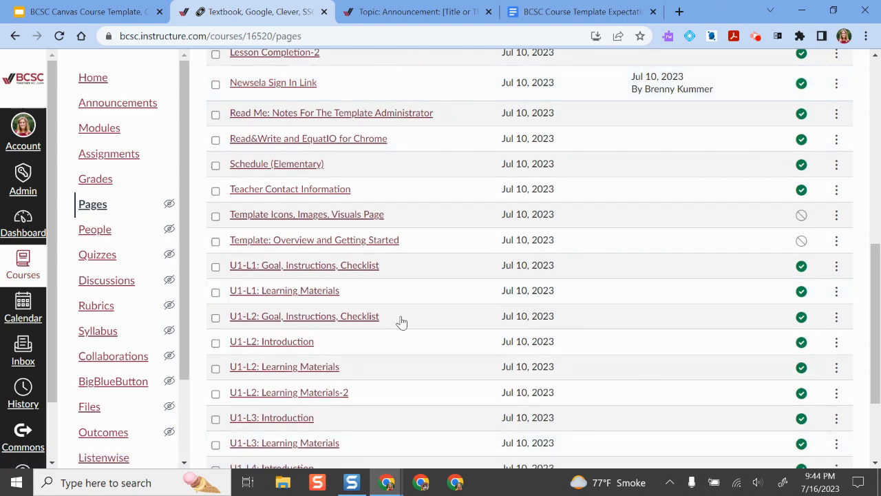
pyautogui.click(309, 219)
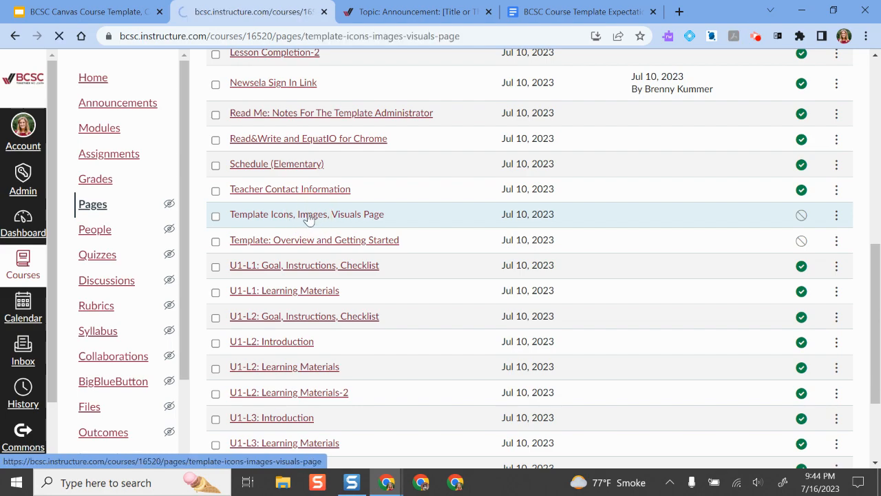
# Step: Browse the customizable home page and content page banner options down to the Image Options section
pyautogui.scroll(-2, 441, 252)
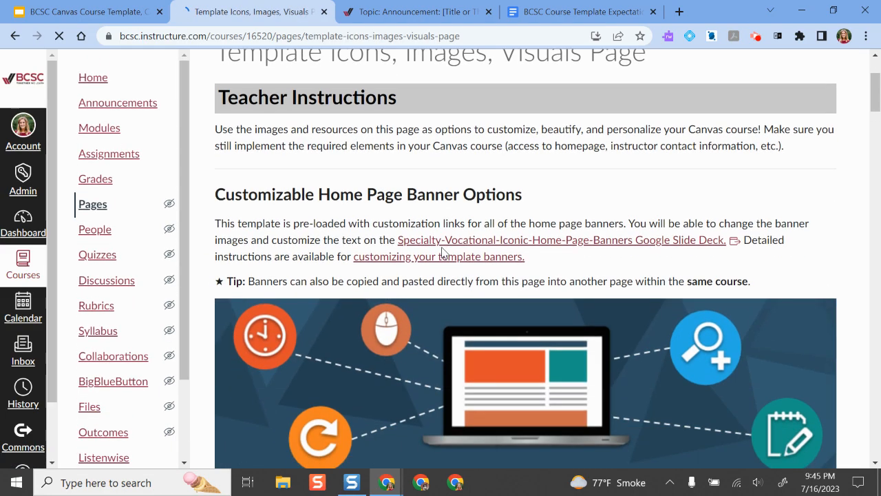
pyautogui.scroll(-8, 442, 250)
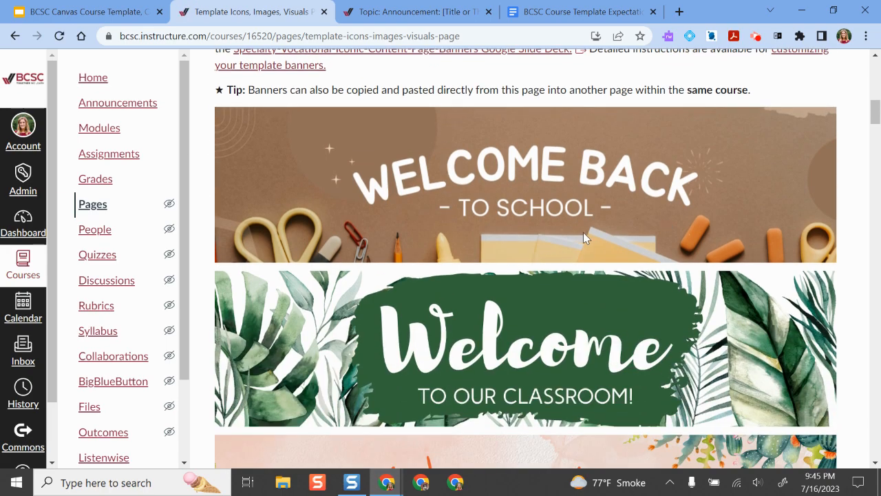
pyautogui.scroll(5, 583, 234)
pyautogui.scroll(1, 583, 234)
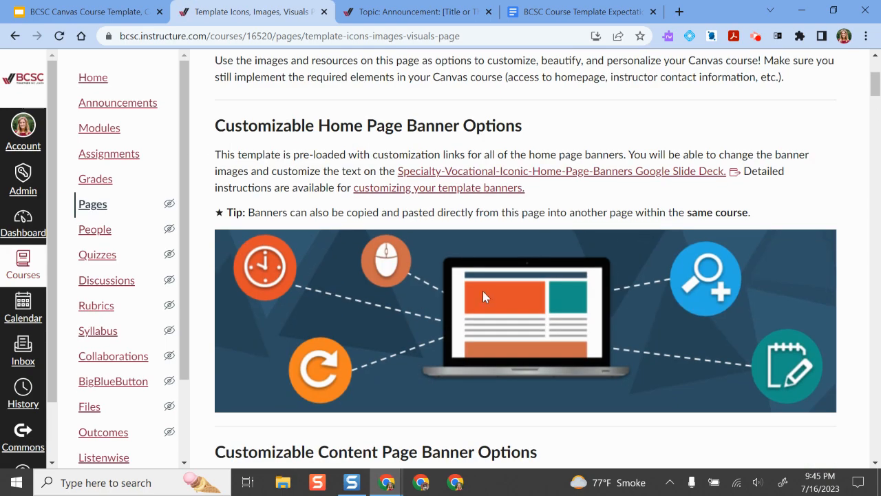
pyautogui.scroll(-9, 482, 295)
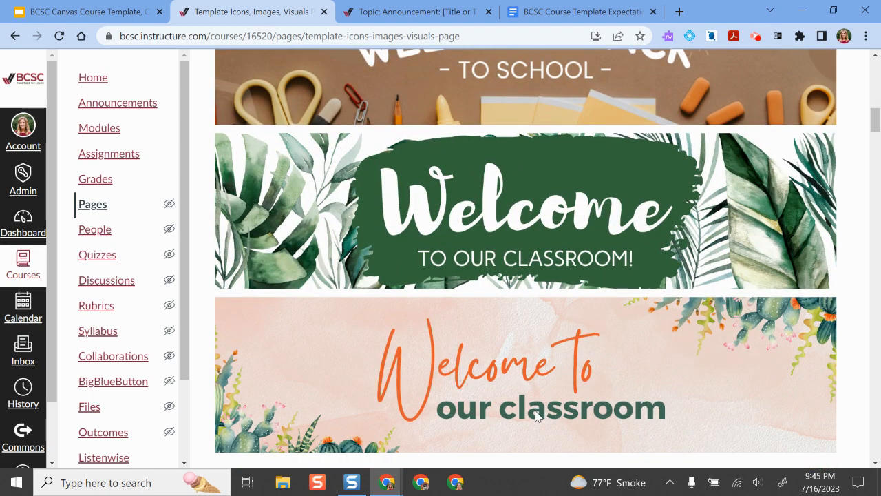
pyautogui.scroll(-15, 537, 415)
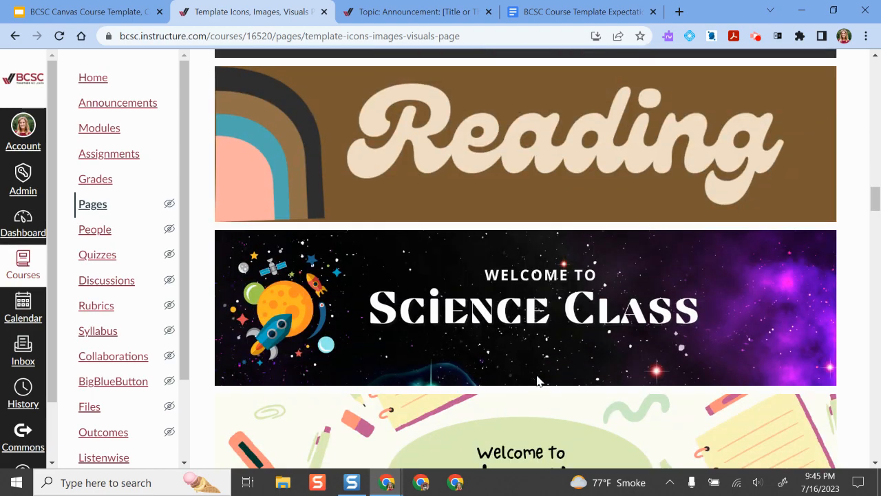
pyautogui.scroll(-18, 538, 381)
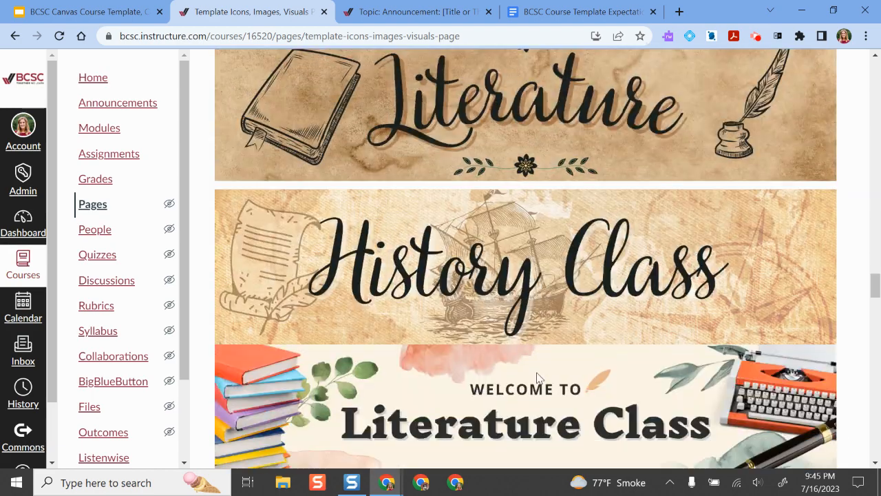
pyautogui.scroll(-20, 538, 378)
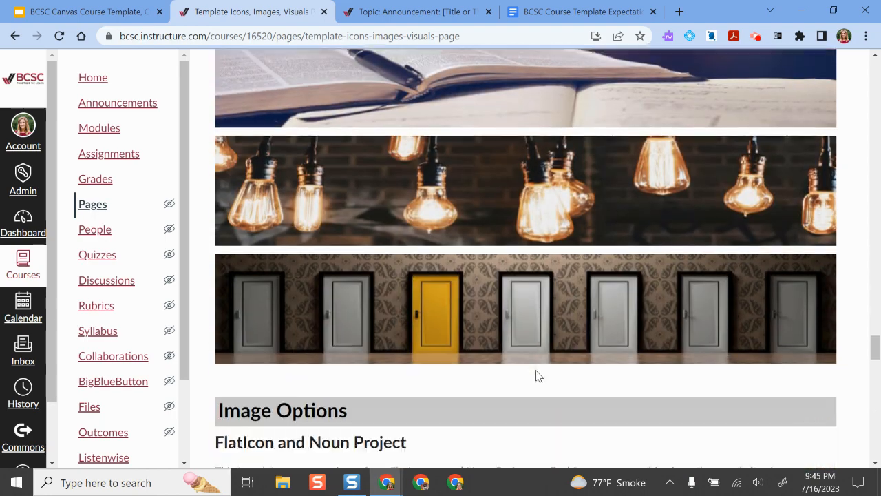
# Step: Examine the Canvas generated icons, content dividers and customizable home page button options
pyautogui.scroll(-5, 538, 372)
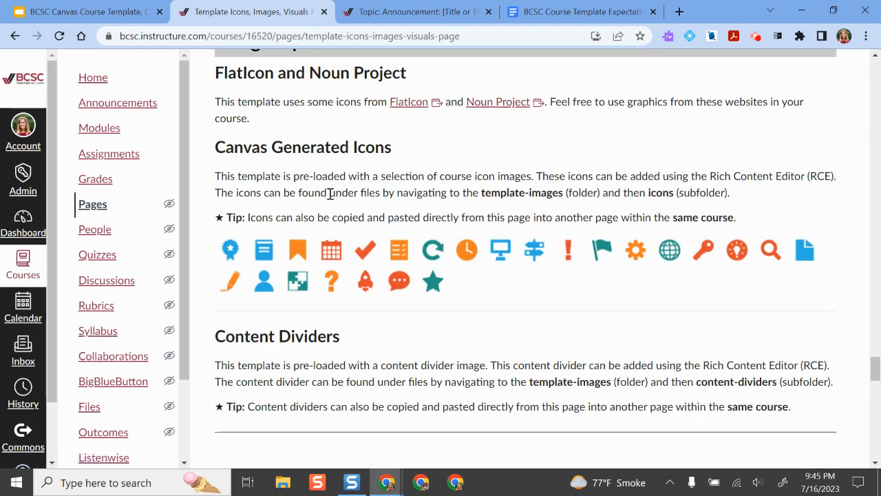
pyautogui.scroll(-2, 407, 146)
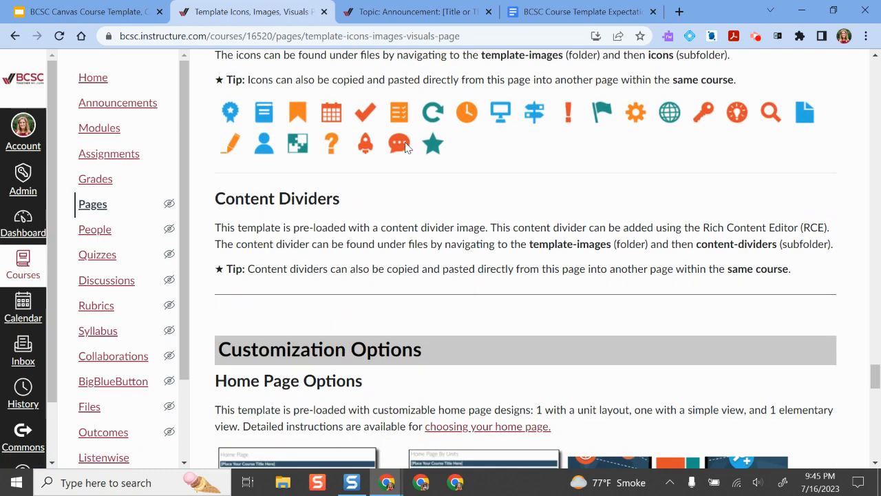
pyautogui.scroll(2, 408, 139)
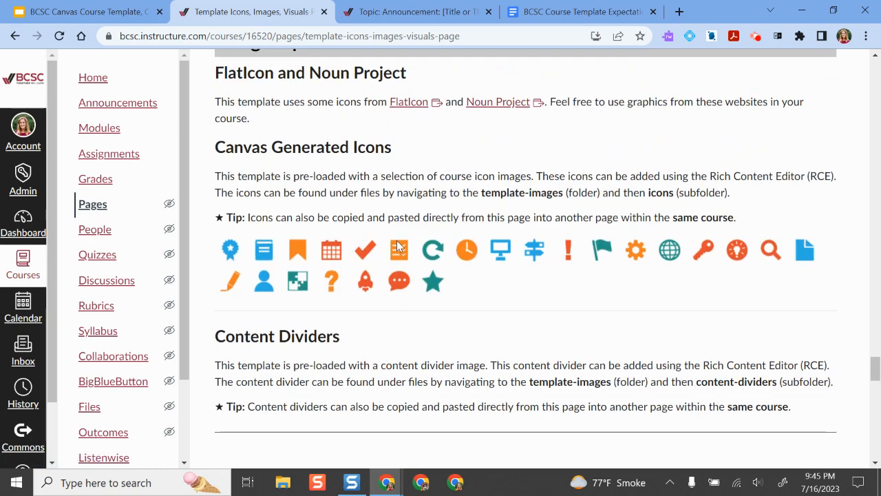
pyautogui.scroll(-10, 398, 246)
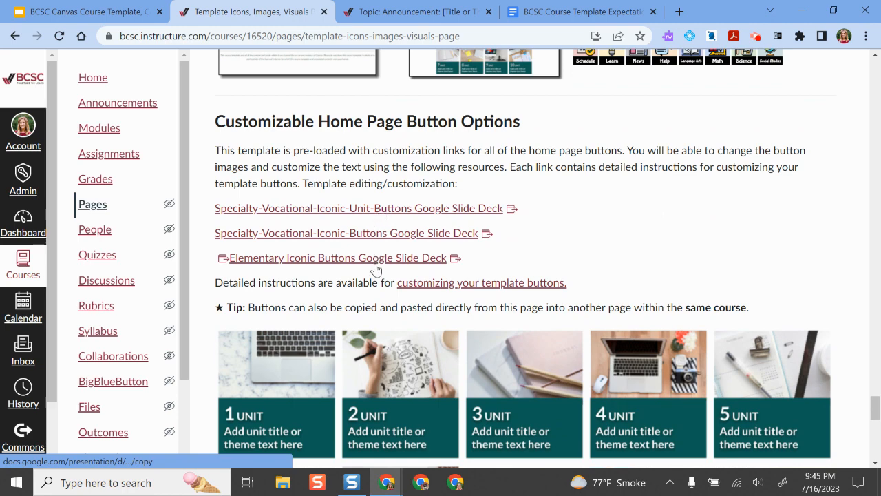
# Step: Examine the unit and resource button images and the Customizable Course Card section of the template visuals page
pyautogui.scroll(-4, 376, 268)
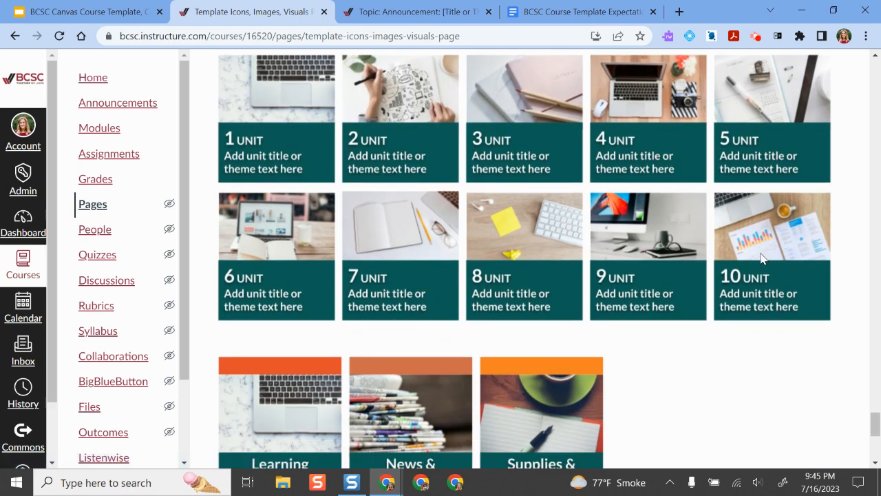
pyautogui.scroll(-3, 283, 279)
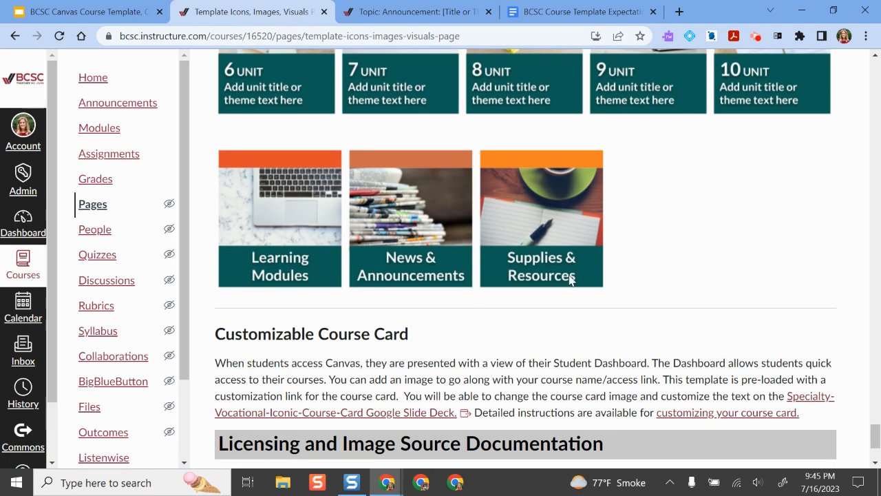
pyautogui.scroll(7, 623, 288)
pyautogui.scroll(6, 623, 288)
# Step: Switch to the Google Slides deck and present the Home Page Expectations and Navigation, Settings Expectations slides
pyautogui.click(85, 11)
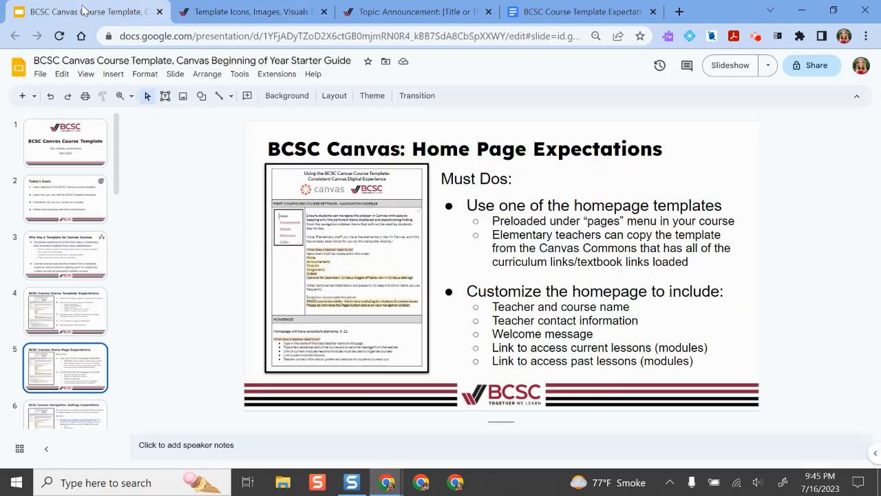
pyautogui.click(737, 68)
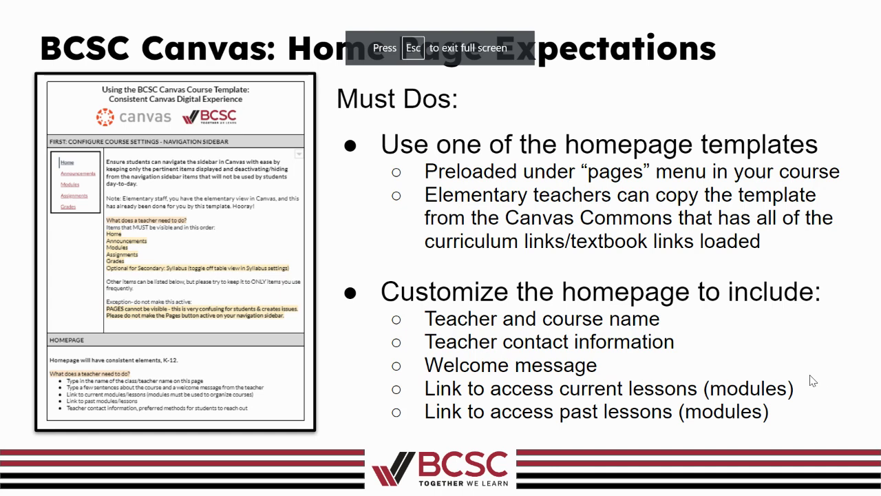
pyautogui.click(785, 374)
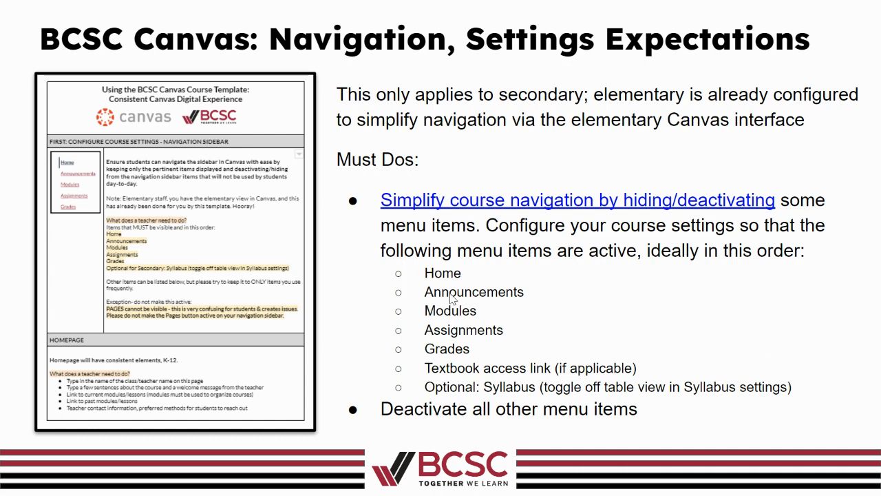
pyautogui.press('Escape')
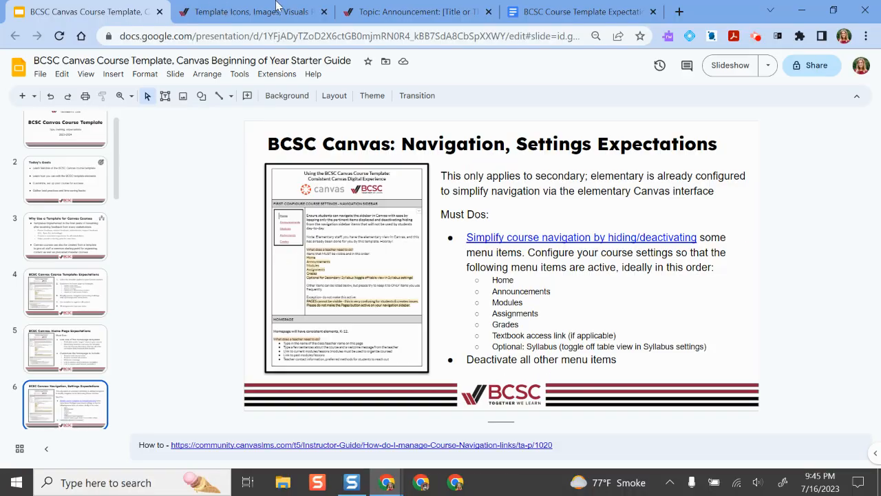
# Step: Switch back to the Canvas course and examine which course navigation items are enabled or hidden, from Home down to Settings
pyautogui.click(289, 8)
pyautogui.scroll(15, 67, 71)
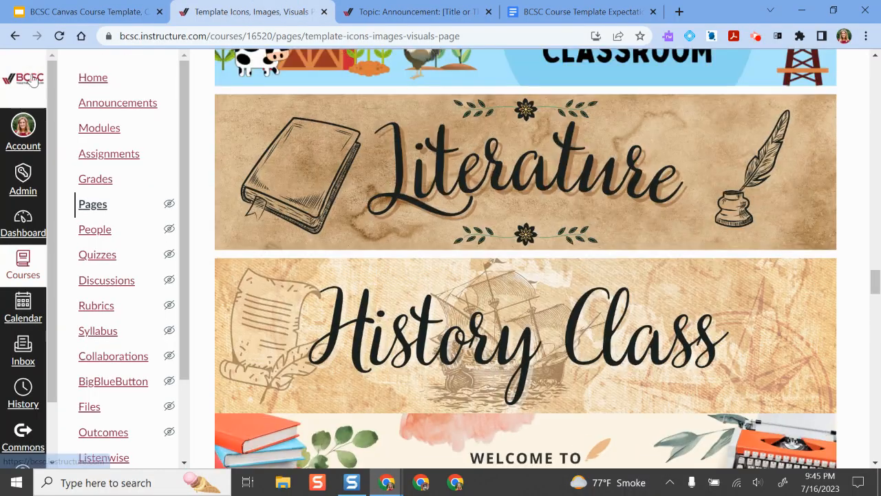
pyautogui.moveTo(67, 71); pyautogui.dragTo(168, 190)
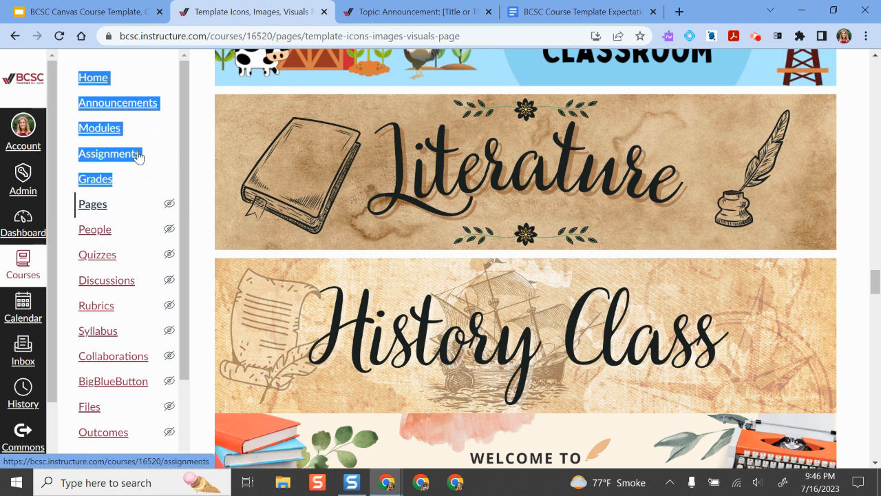
pyautogui.scroll(-2, 112, 179)
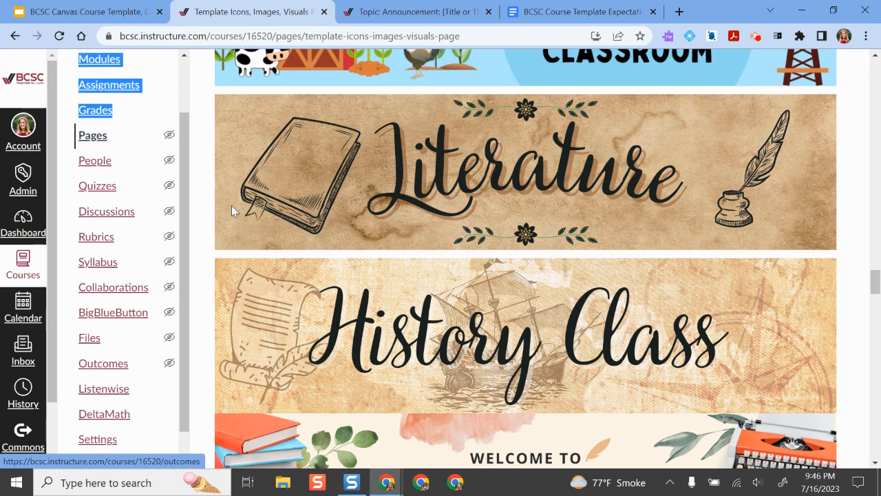
pyautogui.click(207, 243)
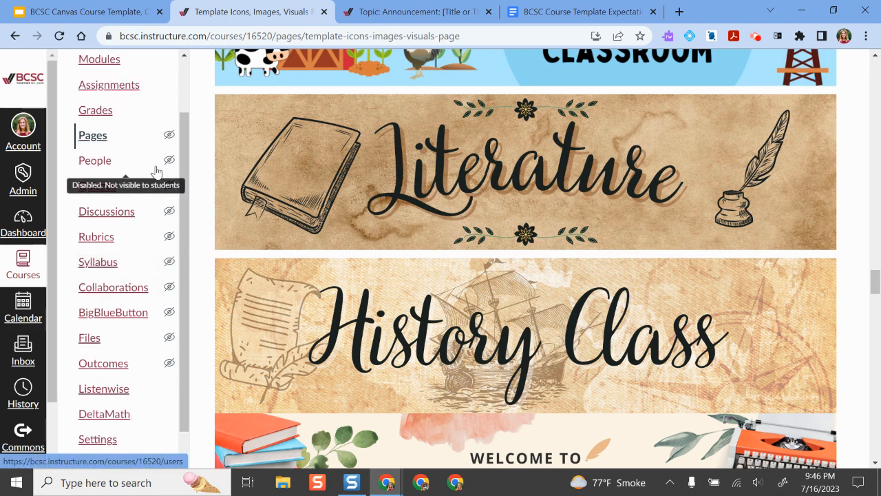
pyautogui.scroll(-1, 121, 333)
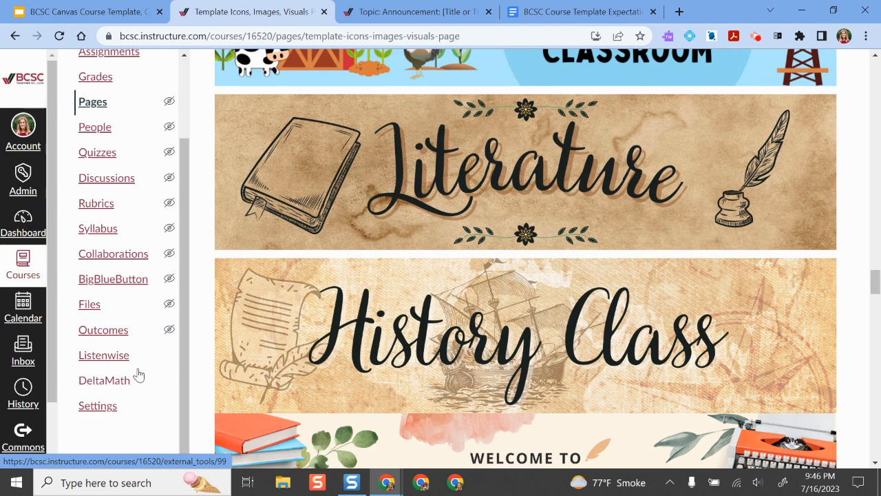
pyautogui.scroll(3, 142, 372)
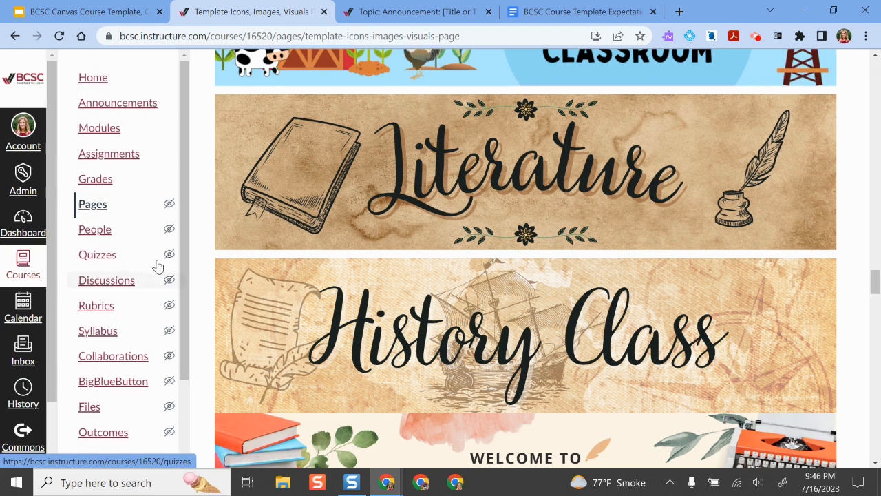
pyautogui.scroll(-3, 158, 265)
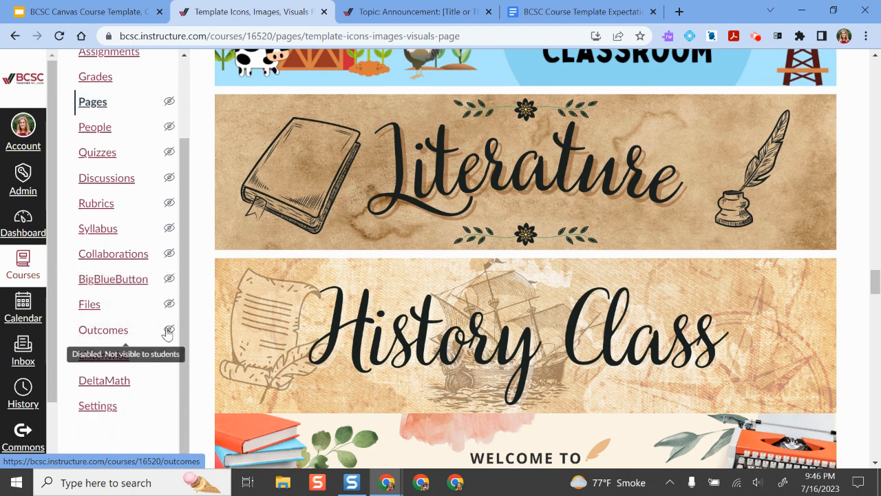
pyautogui.scroll(3, 139, 314)
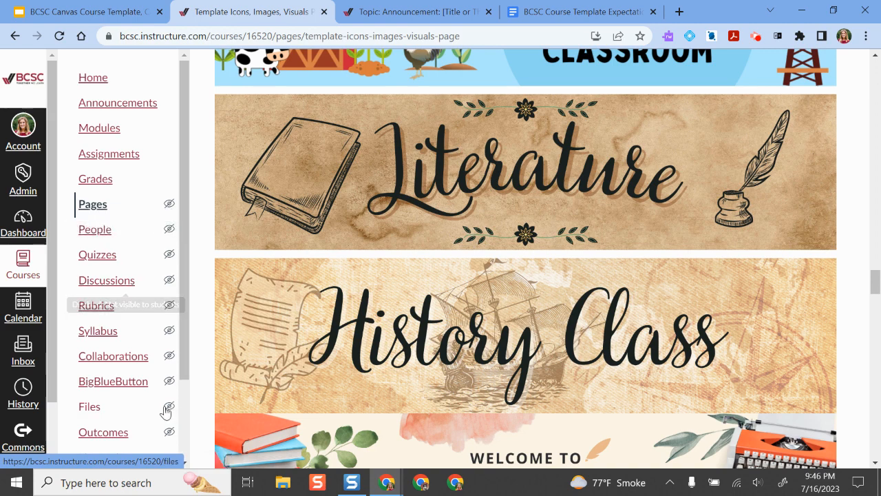
pyautogui.scroll(-2, 170, 290)
pyautogui.scroll(2, 170, 289)
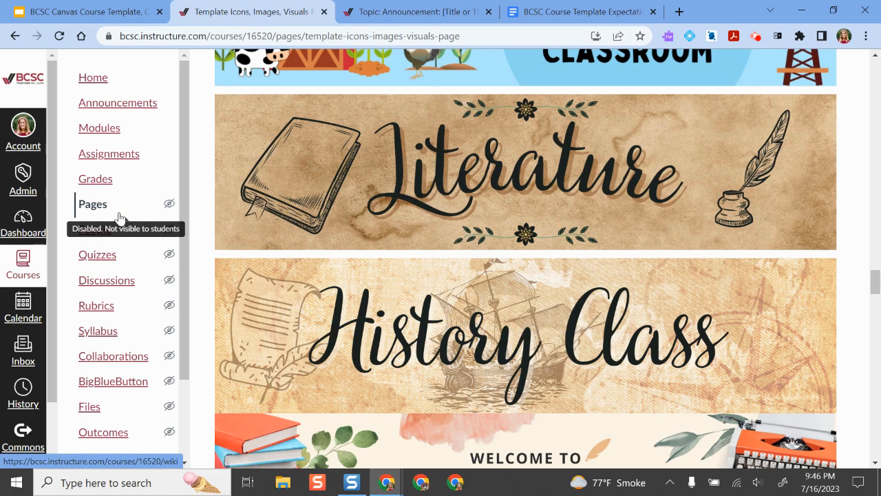
# Step: Return to the beginning of the template visuals page and open the list of all course pages
pyautogui.scroll(20, 218, 227)
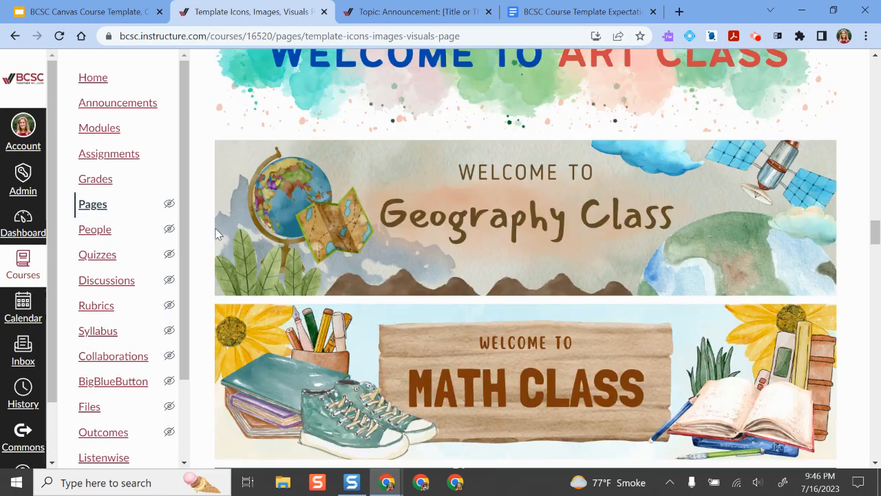
pyautogui.scroll(15, 217, 234)
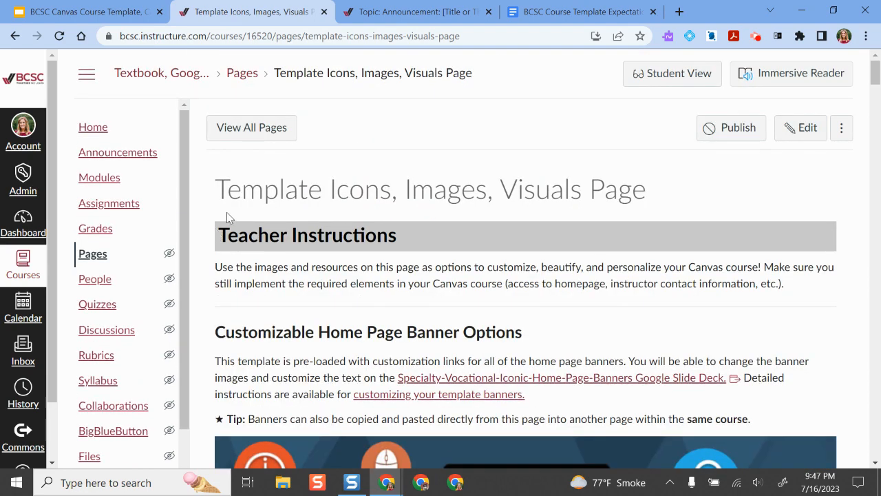
pyautogui.click(248, 128)
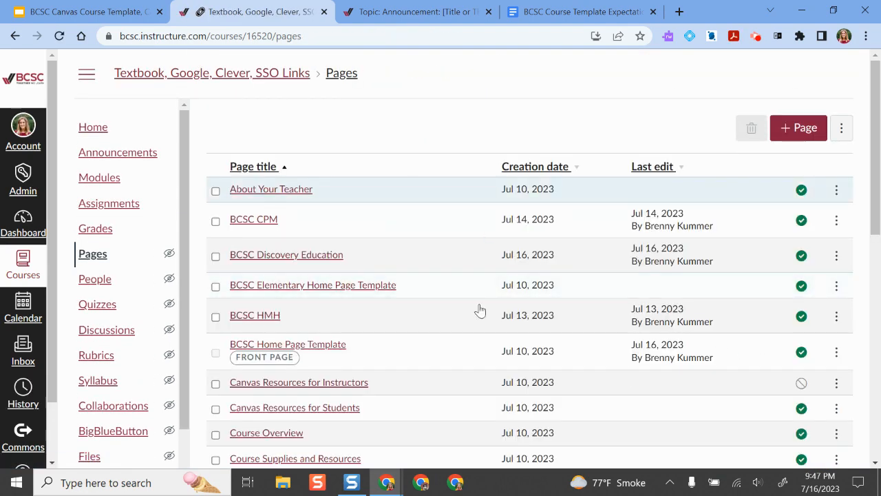
# Step: Examine the course pages list, including the title and publish status of each template page
pyautogui.scroll(-10, 663, 386)
pyautogui.scroll(10, 644, 301)
pyautogui.scroll(1, 637, 283)
pyautogui.scroll(-10, 597, 346)
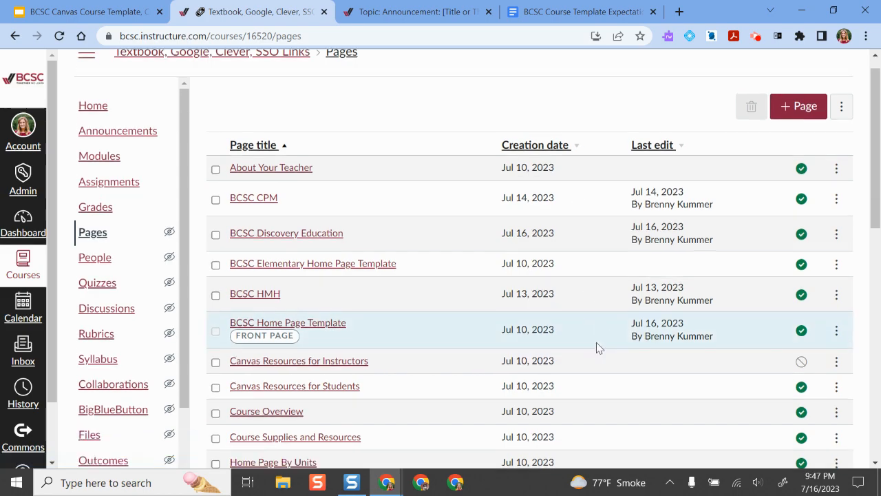
pyautogui.scroll(10, 597, 346)
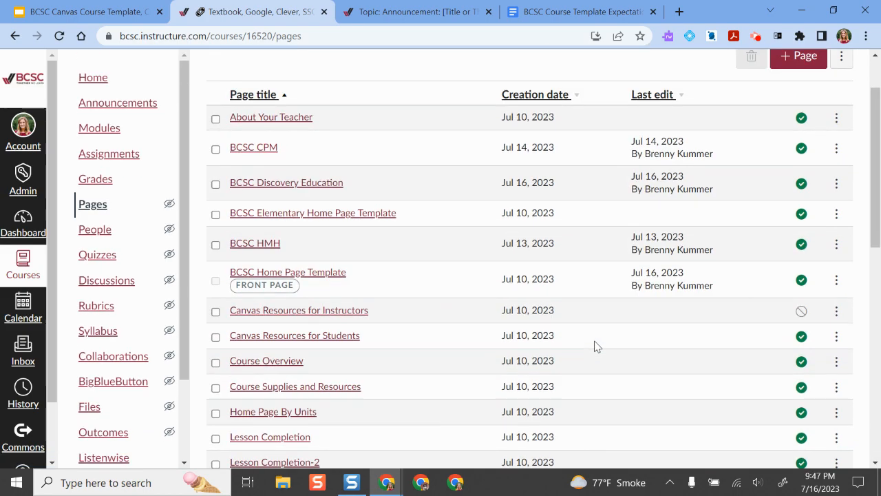
pyautogui.scroll(-8, 597, 347)
pyautogui.scroll(3, 597, 346)
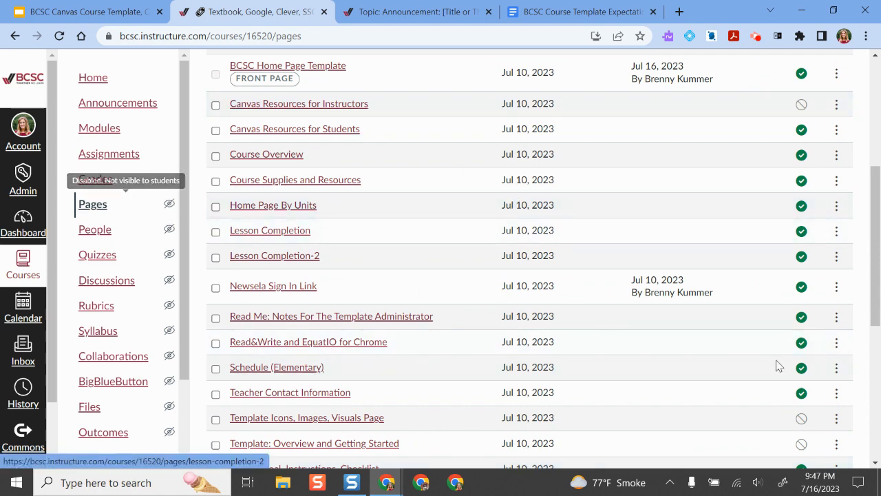
pyautogui.scroll(4, 765, 354)
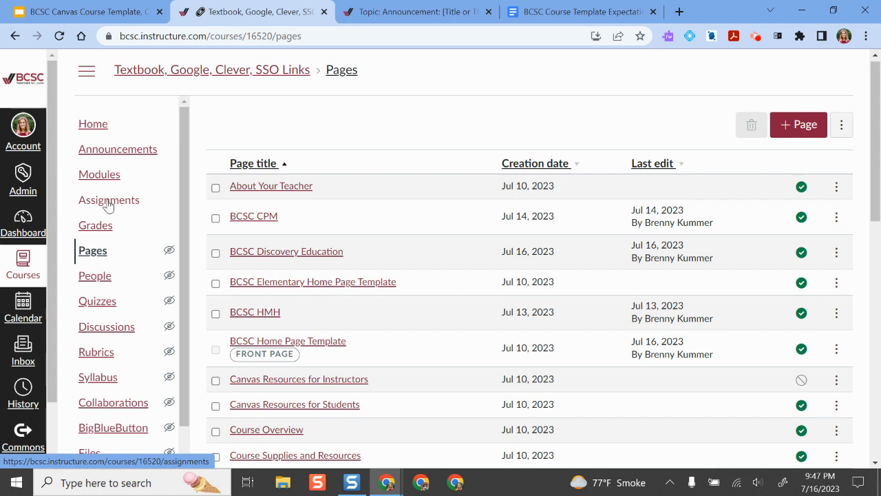
# Step: Open the course's Modules page and review its instructor and sample introduction modules alongside the course navigation items
pyautogui.click(102, 175)
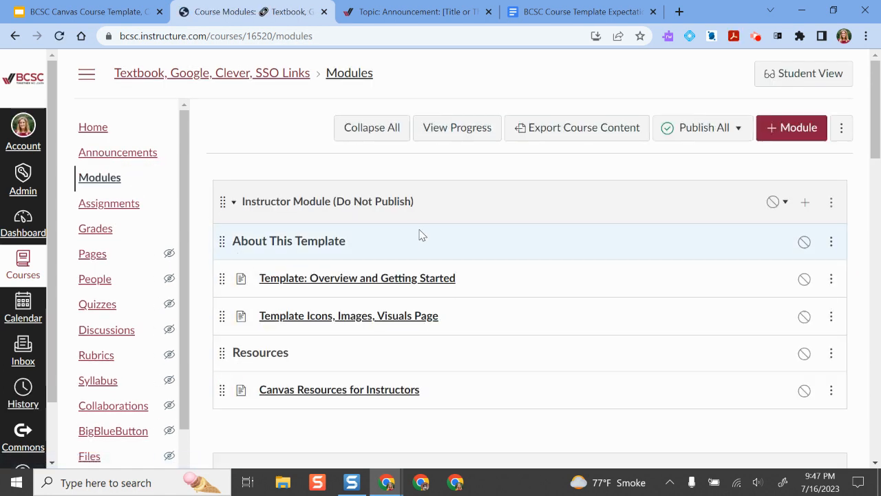
pyautogui.scroll(-2, 493, 209)
pyautogui.scroll(-3, 492, 208)
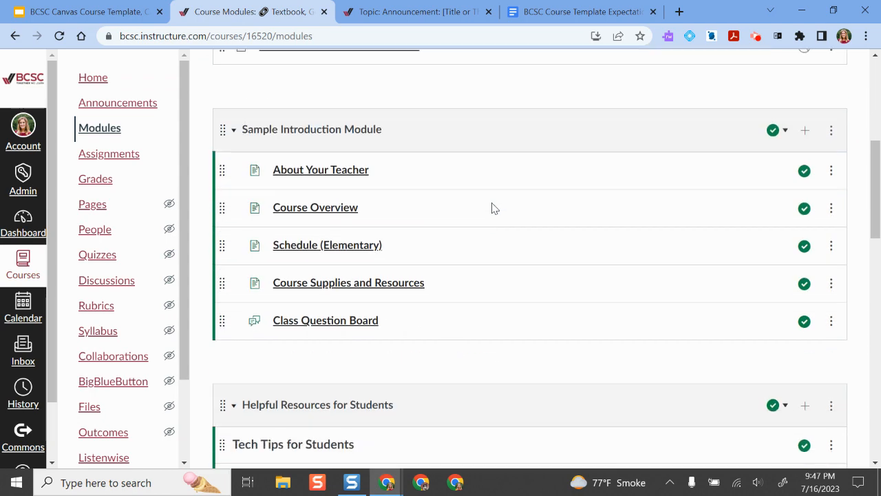
pyautogui.scroll(5, 493, 208)
pyautogui.scroll(-2, 120, 262)
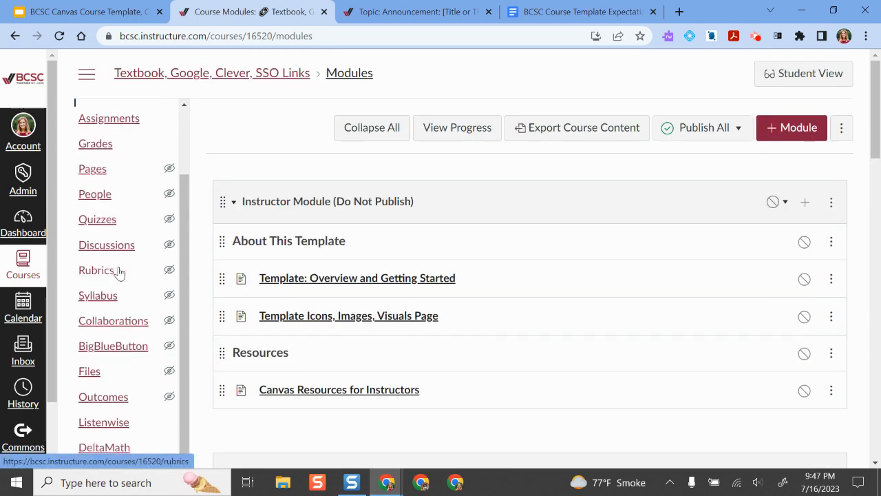
pyautogui.scroll(2, 116, 110)
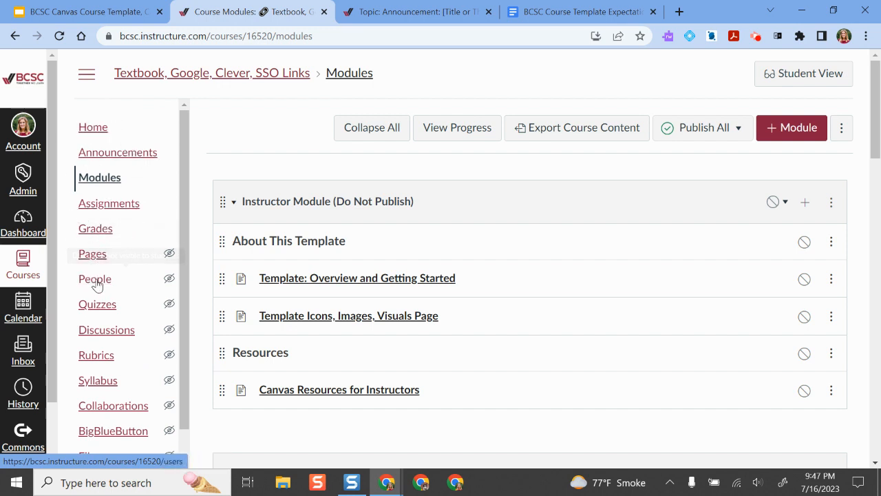
pyautogui.scroll(-2, 120, 276)
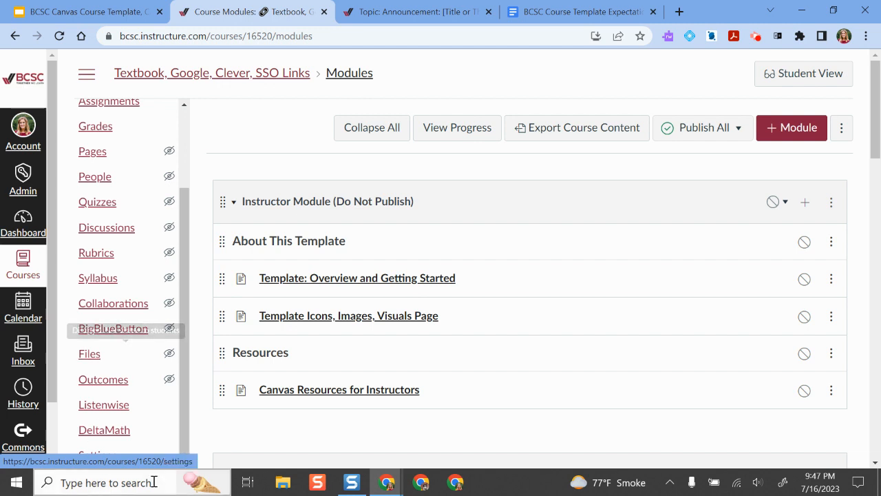
# Step: Open the course's Navigation settings and move DeltaMath into the items hidden from students
pyautogui.click(109, 456)
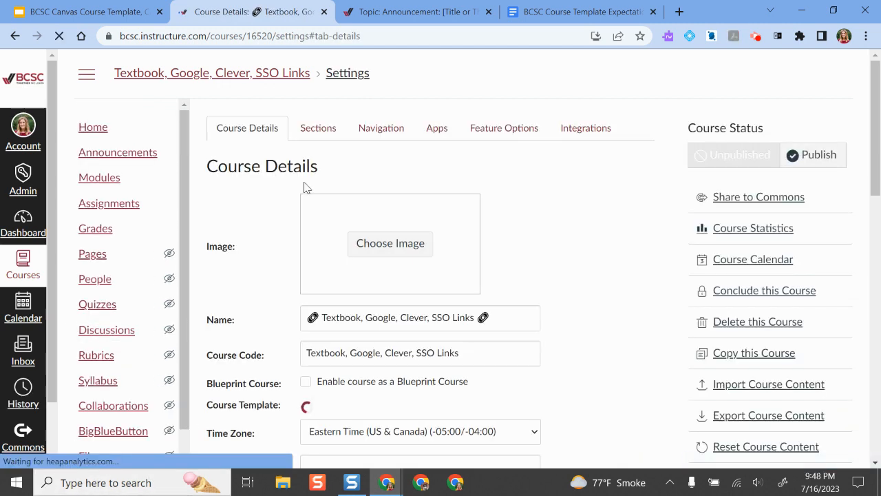
pyautogui.click(388, 132)
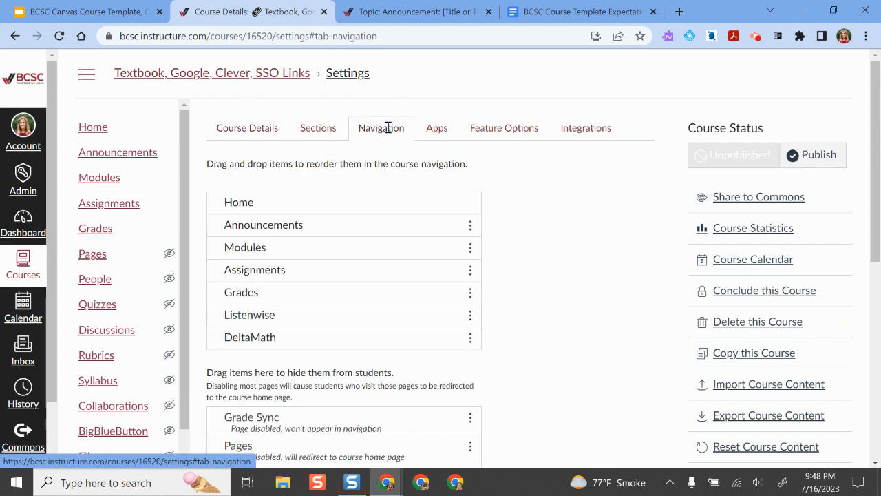
pyautogui.scroll(-1, 388, 128)
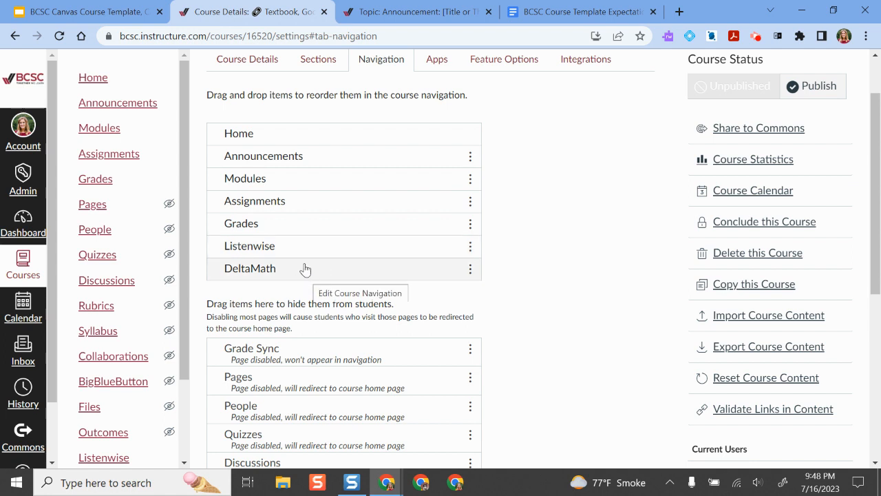
pyautogui.moveTo(321, 268); pyautogui.dragTo(331, 358)
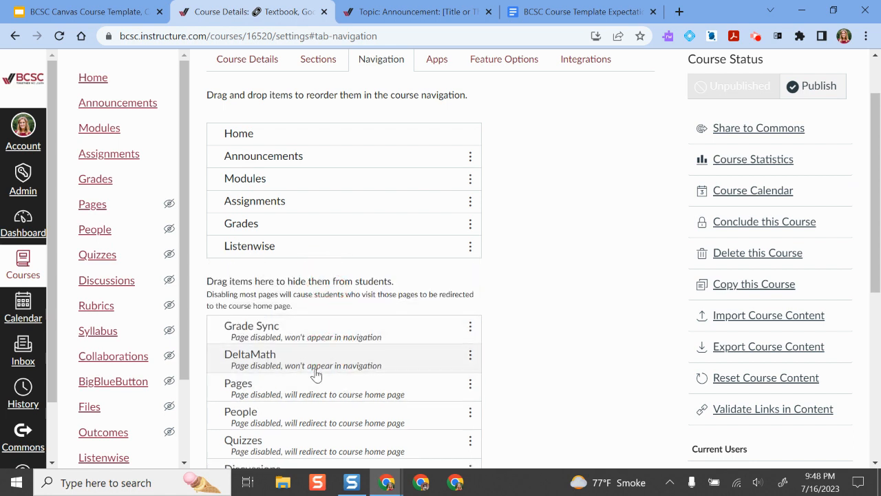
# Step: Review the disabled navigation items and move Listenwise into the items hidden from students
pyautogui.scroll(-3, 293, 328)
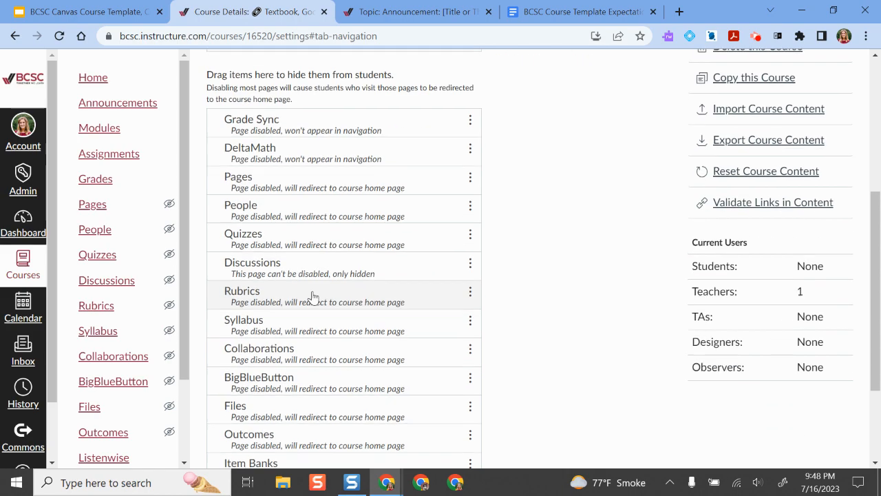
pyautogui.scroll(-2, 277, 358)
pyautogui.scroll(5, 275, 362)
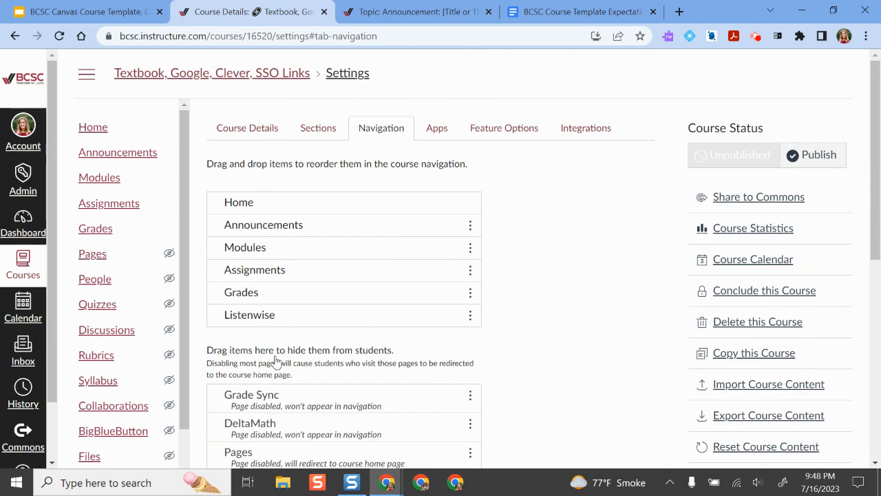
pyautogui.scroll(-2, 289, 335)
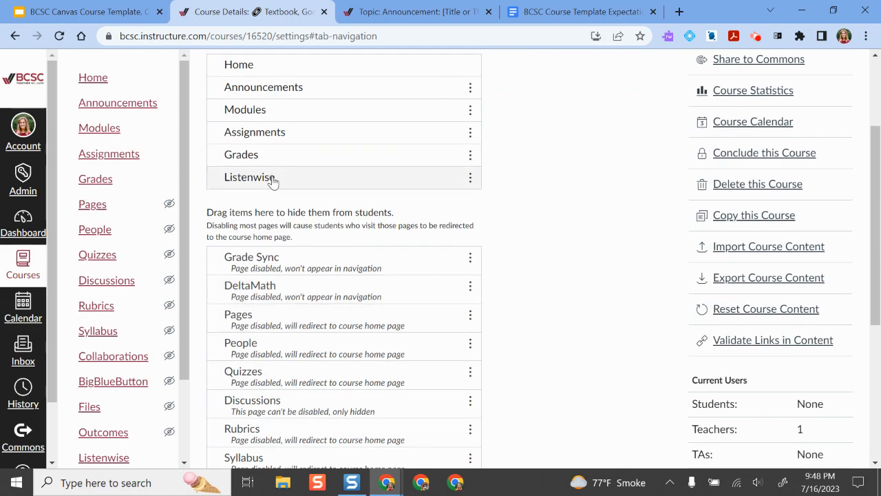
pyautogui.moveTo(273, 179); pyautogui.dragTo(281, 234)
pyautogui.scroll(1, 434, 263)
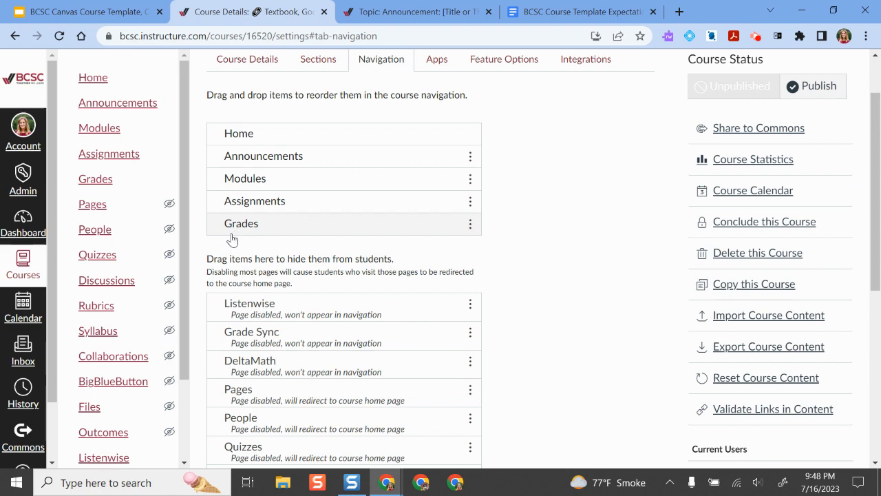
# Step: Save the changes made to the course navigation settings
pyautogui.scroll(-5, 535, 281)
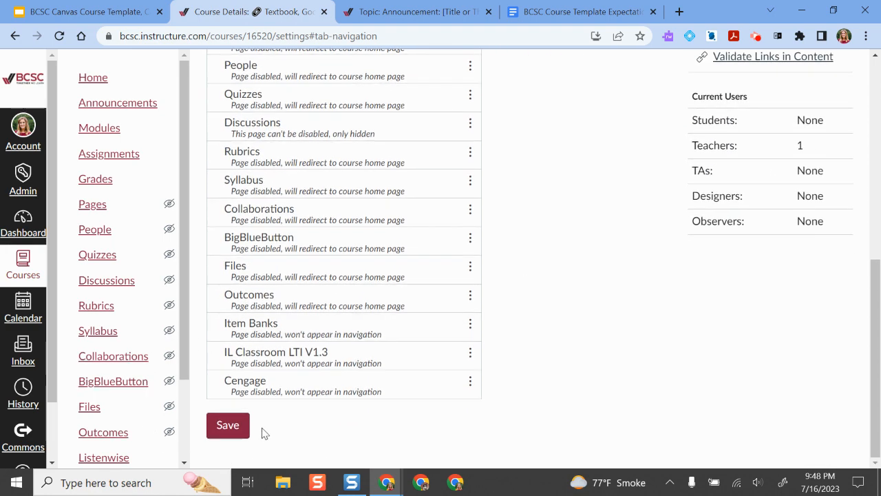
pyautogui.click(241, 430)
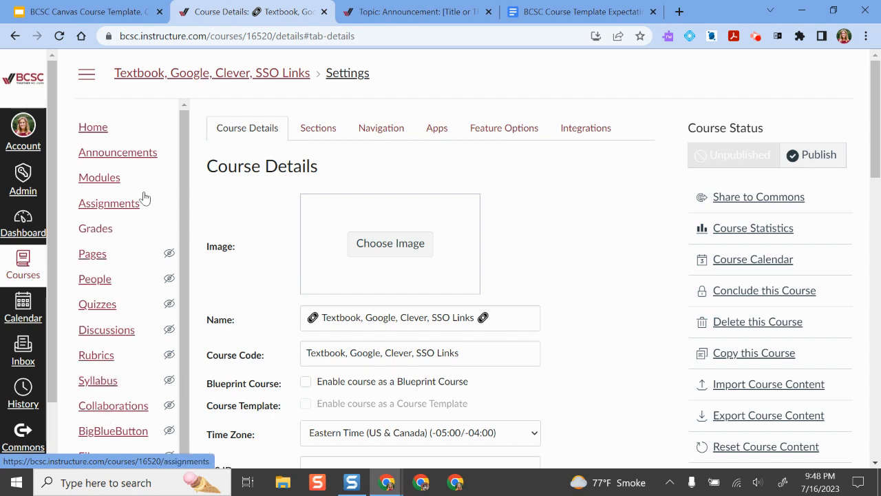
# Step: Switch to the Google Slides deck and present the navigation expectations slide and the one on using modules to organize all content
pyautogui.click(124, 10)
pyautogui.click(729, 65)
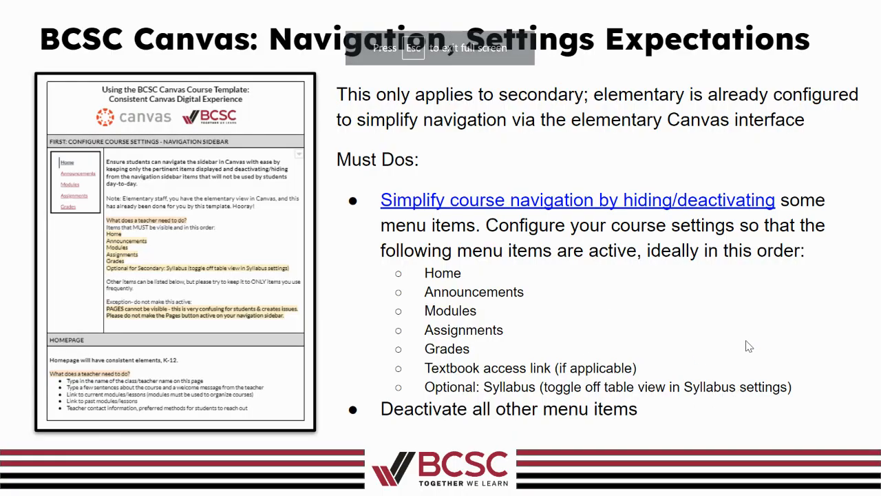
pyautogui.press('Right')
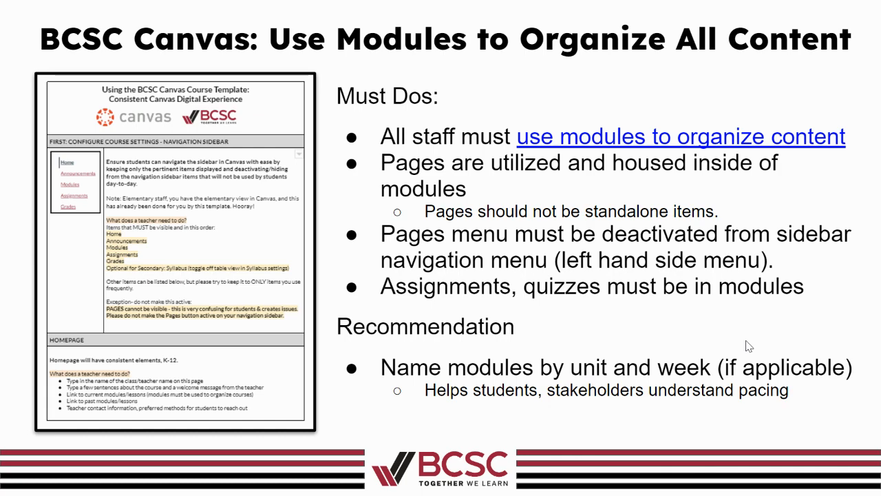
pyautogui.press('Escape')
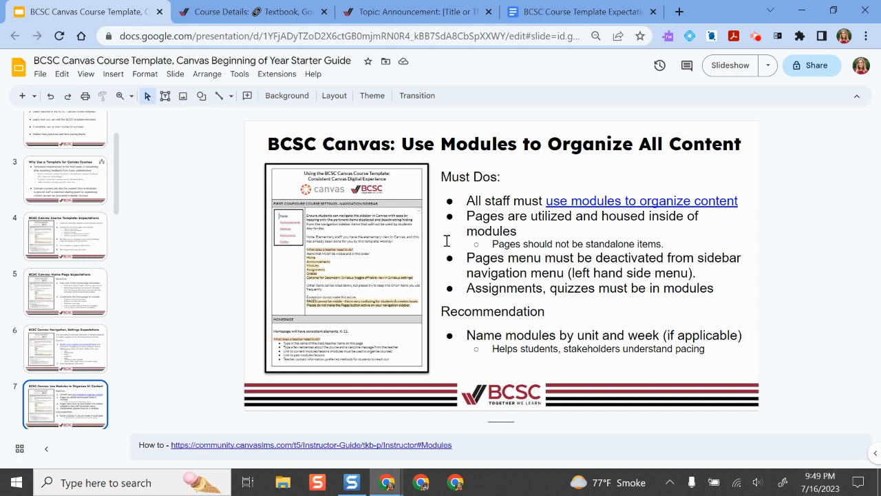
# Step: Return to the Canvas course, open its Modules page, and review the instructor, sample introduction and student resources modules
pyautogui.click(249, 12)
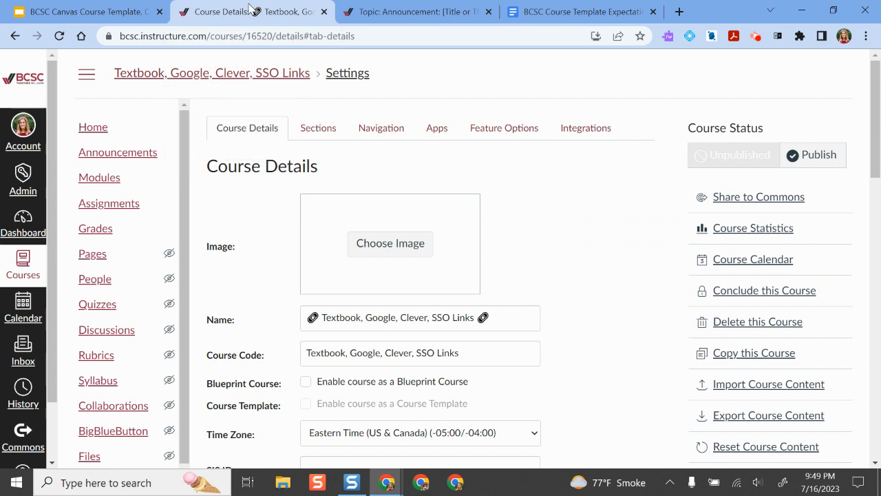
pyautogui.click(101, 178)
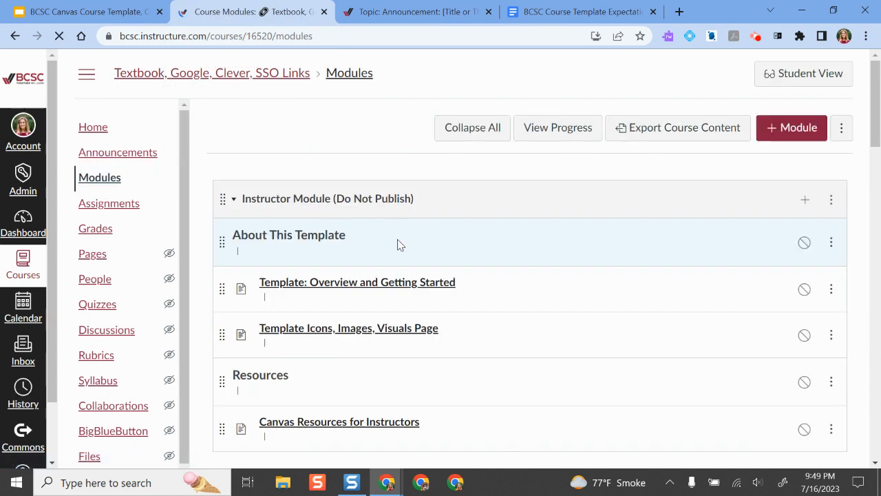
pyautogui.scroll(-1, 426, 219)
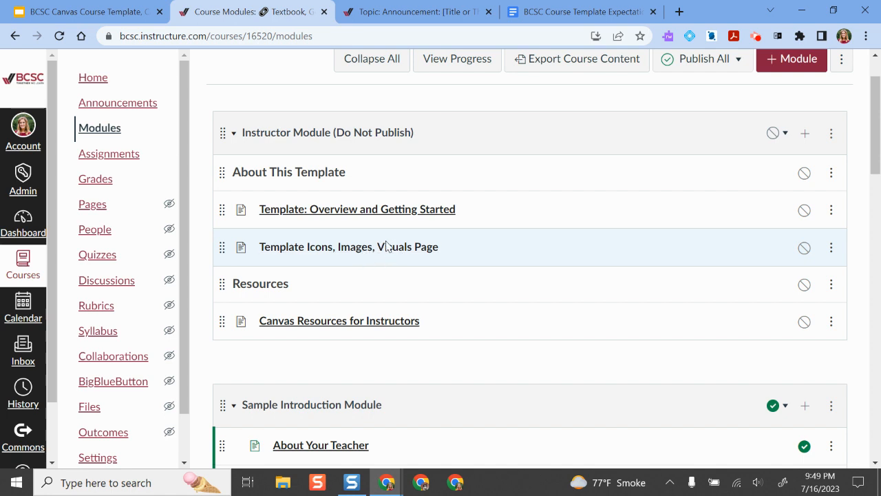
pyautogui.scroll(-2, 392, 251)
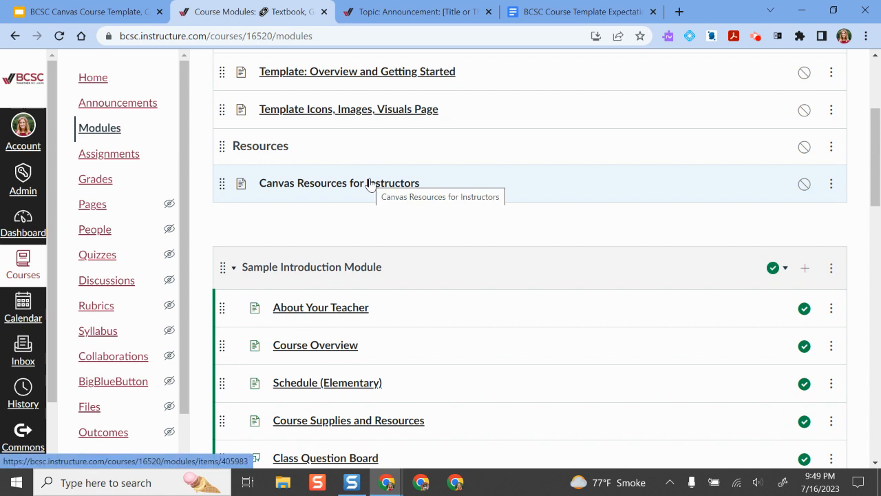
pyautogui.scroll(-2, 370, 183)
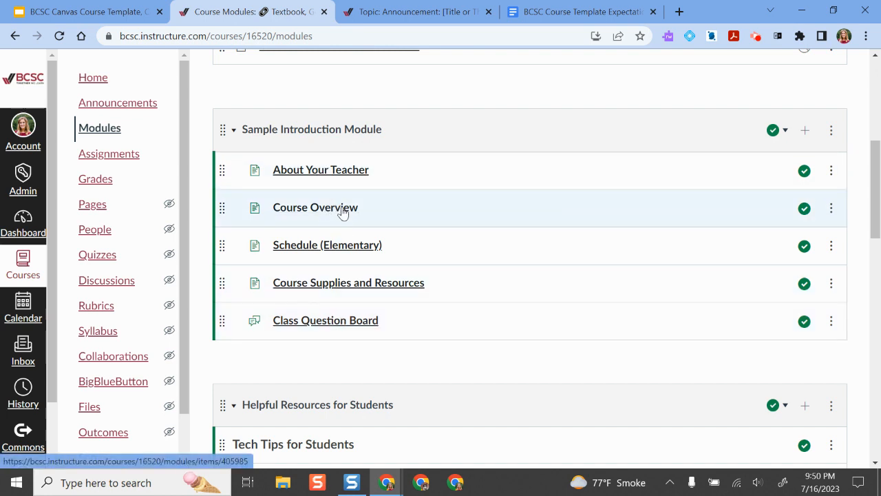
pyautogui.scroll(-4, 340, 212)
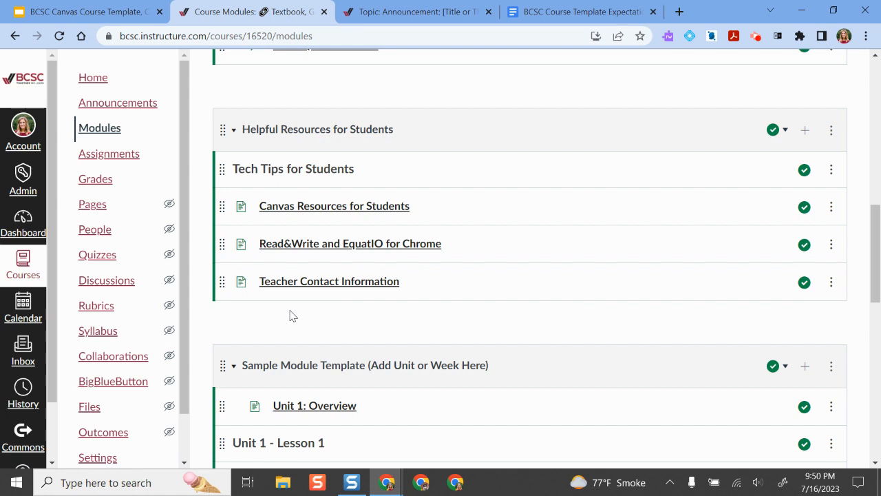
# Step: Review the Sample Module Template's structure, from the Unit 1 overview through its lessons to the unit wrap-up and survey
pyautogui.scroll(-4, 293, 315)
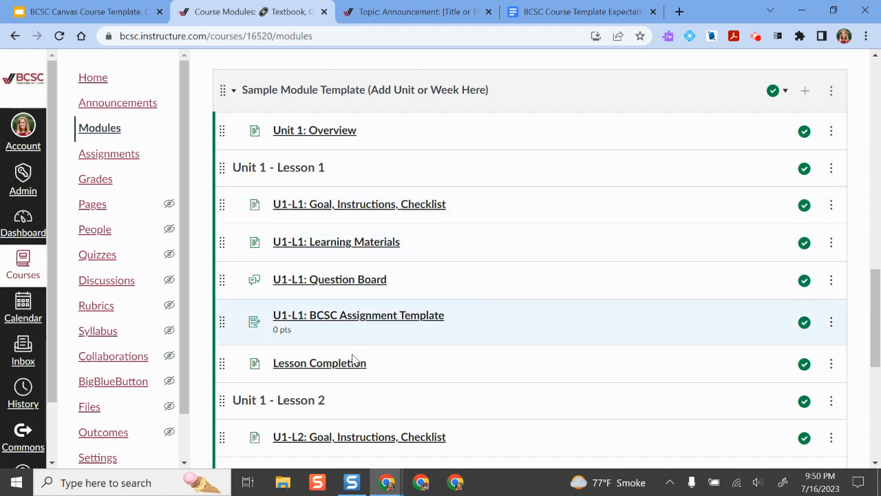
pyautogui.scroll(-3, 328, 398)
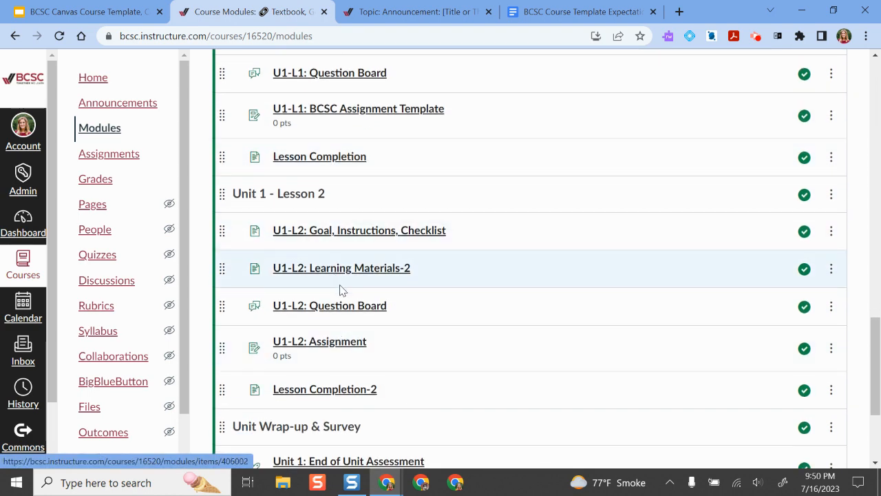
pyautogui.scroll(-1, 340, 289)
pyautogui.scroll(7, 341, 289)
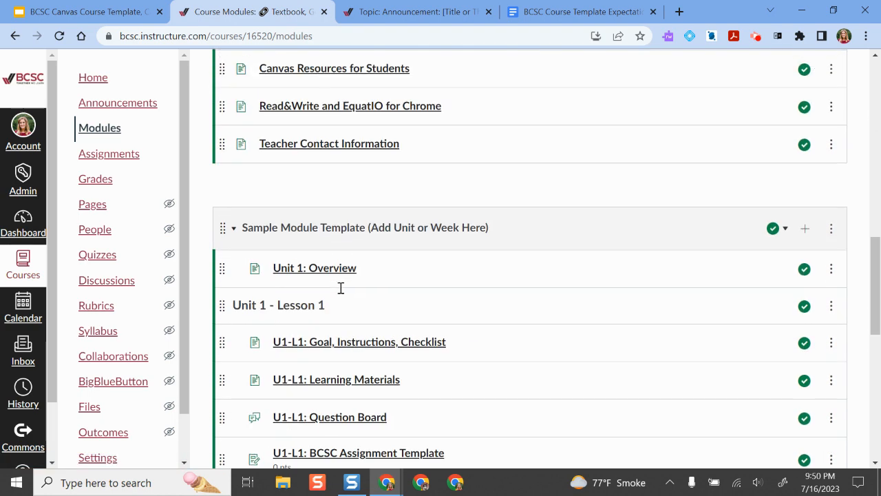
pyautogui.scroll(-2, 336, 270)
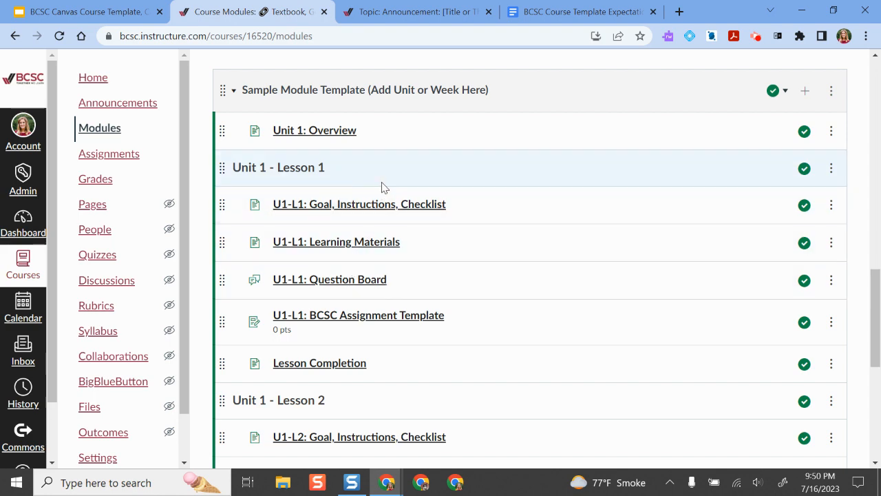
pyautogui.scroll(-2, 388, 206)
pyautogui.scroll(-2, 389, 208)
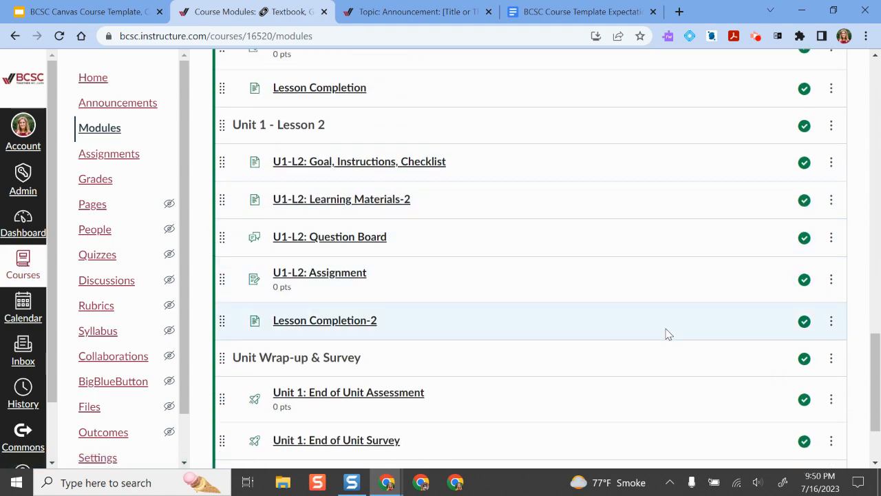
# Step: Explore adding a page to the Sample Module Template, checking the Create Page option and the existing pages, and close without adding anything
pyautogui.scroll(5, 657, 321)
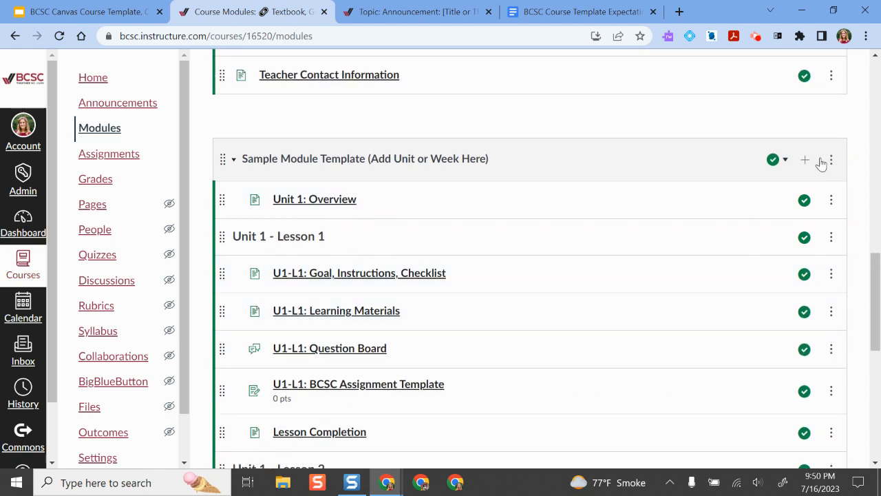
pyautogui.click(811, 161)
pyautogui.click(297, 147)
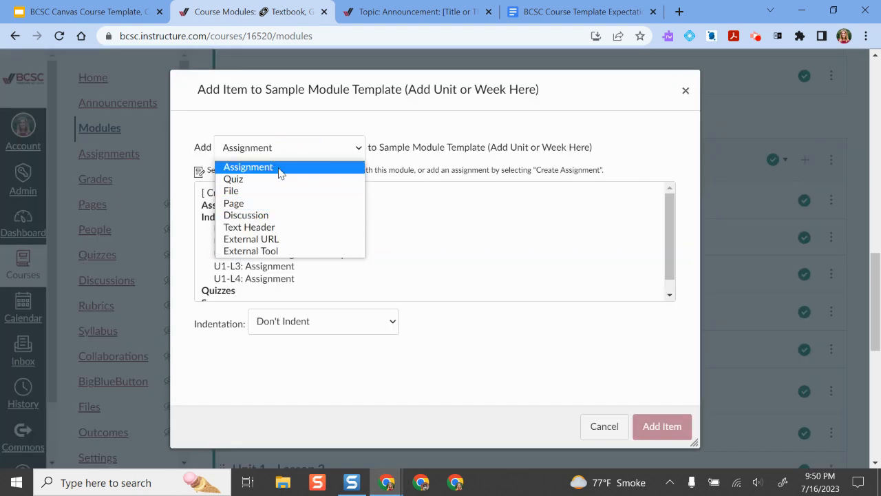
pyautogui.click(251, 203)
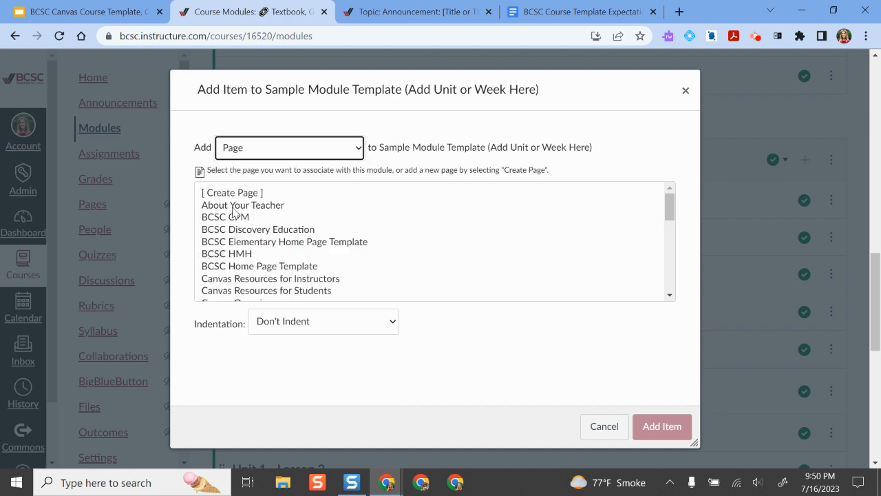
pyautogui.click(241, 195)
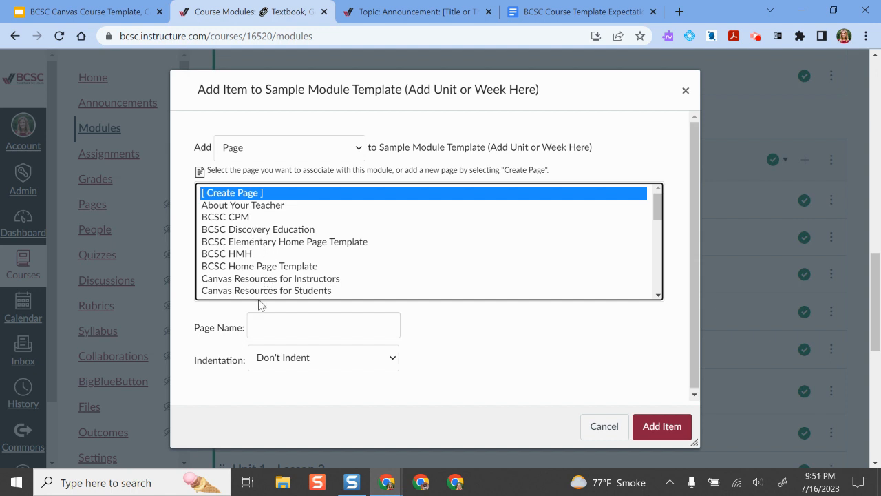
pyautogui.scroll(-10, 281, 262)
pyautogui.scroll(-1, 279, 259)
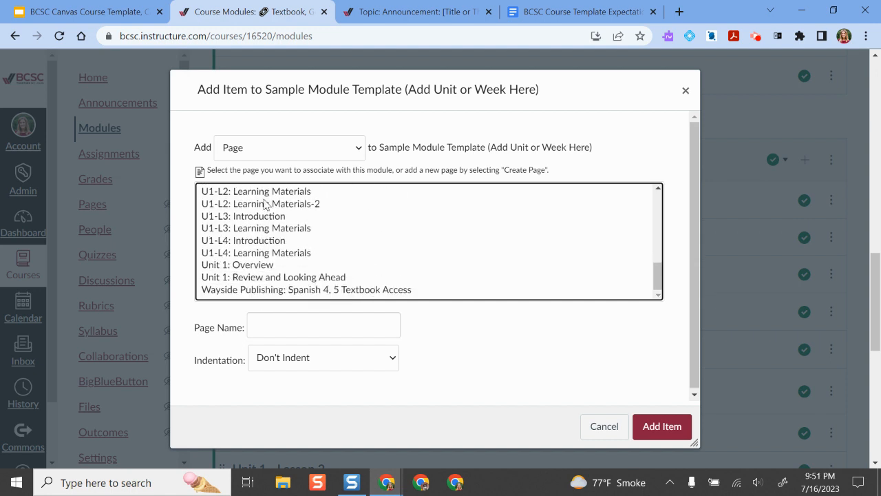
pyautogui.scroll(10, 258, 289)
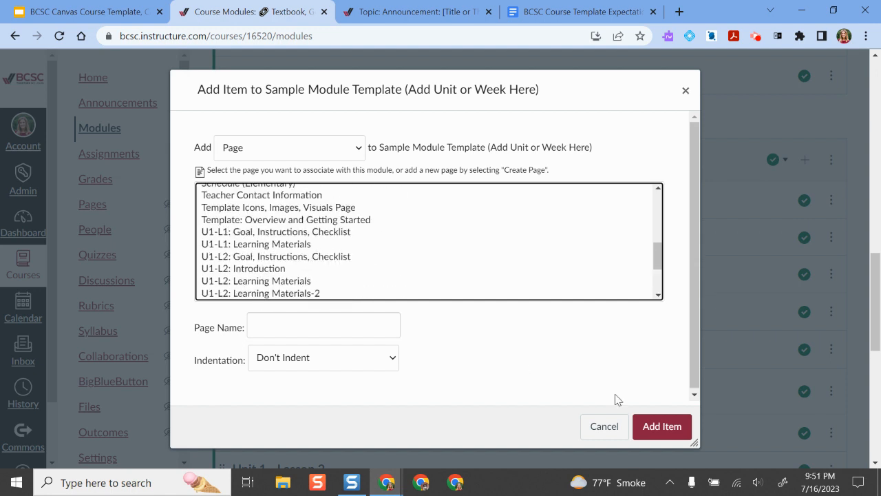
pyautogui.click(612, 433)
# Step: Switch back to the Google Slides deck and present up to the Assignment, Calendar Expectations slide
pyautogui.scroll(-6, 691, 319)
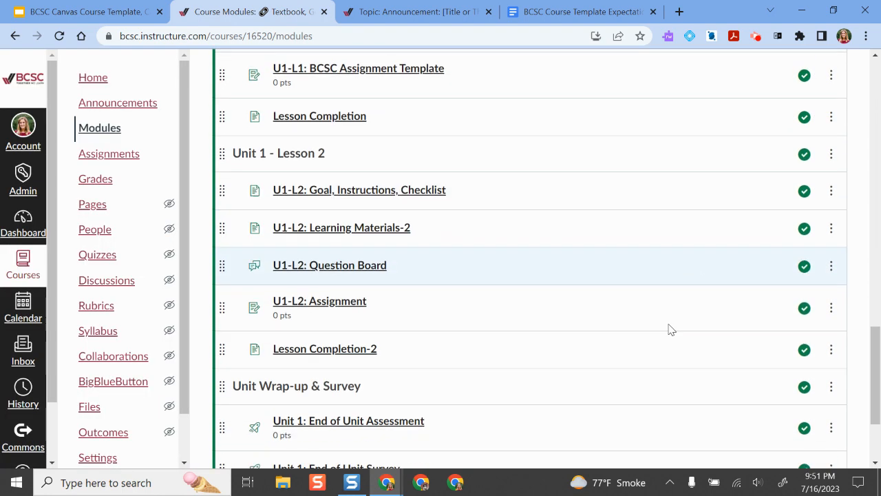
pyautogui.click(90, 12)
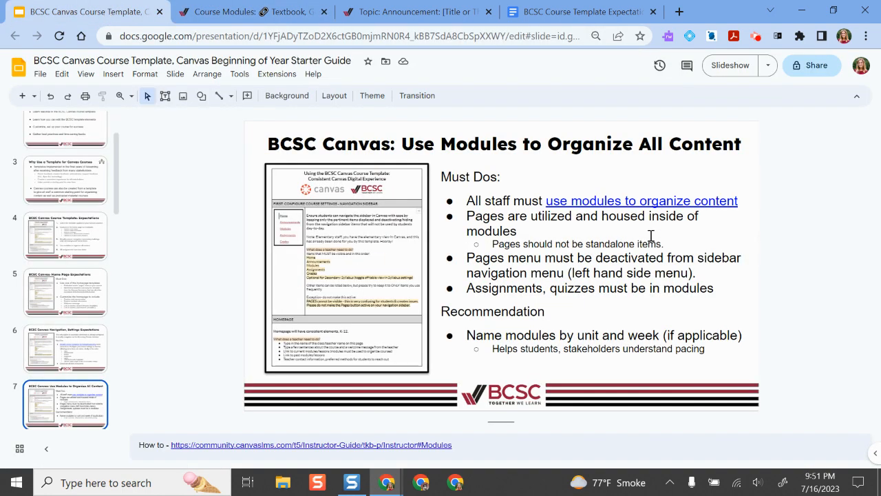
pyautogui.click(728, 65)
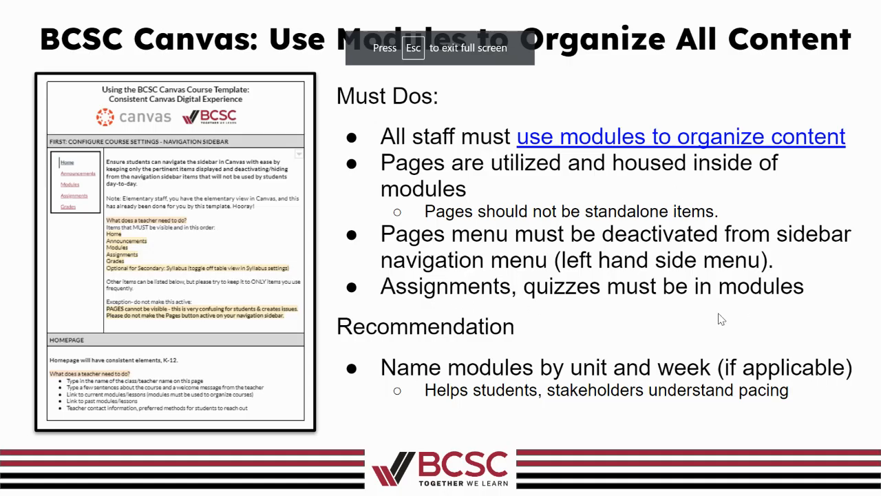
pyautogui.press('Right')
pyautogui.press('Right')
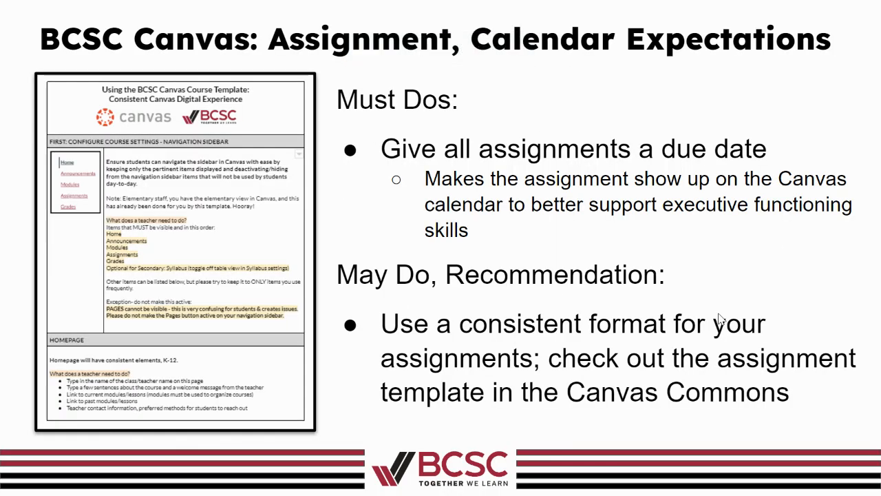